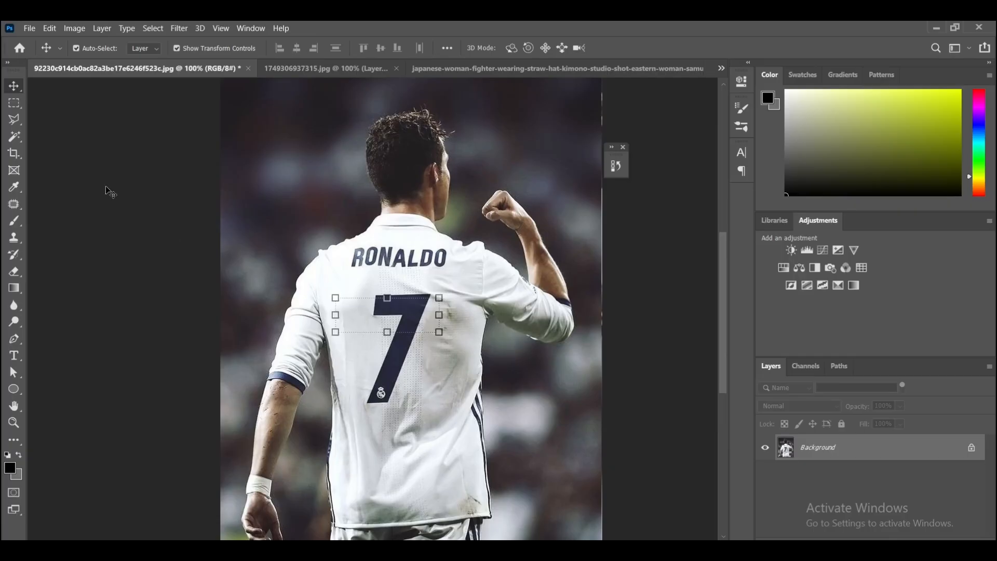
- Outline the RONALDO lettering and the number 7 on the shirt's back as one closed selection with the Polygonal Lasso tool
{"action": "left_click", "coordinate": [15, 120]}
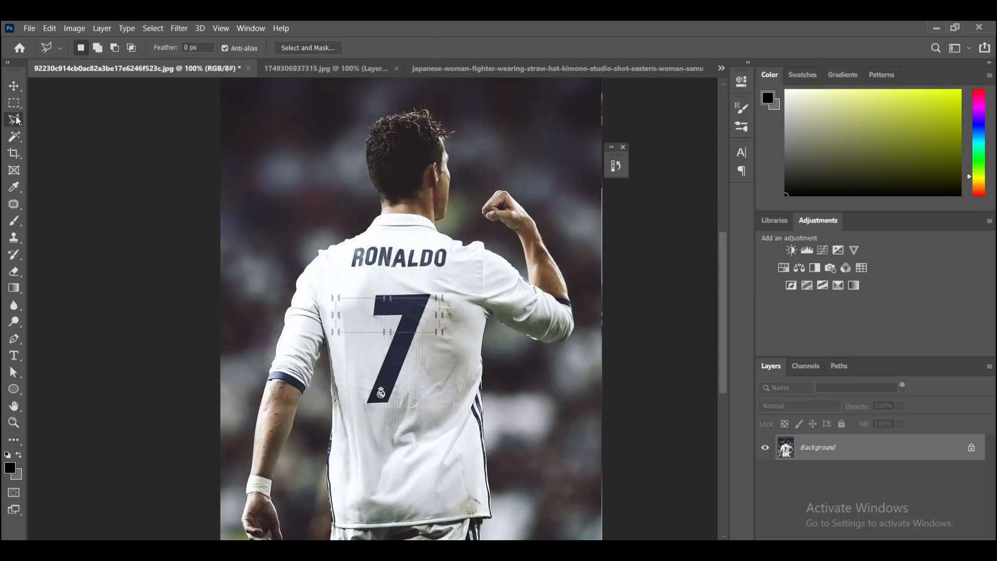
{"action": "right_click", "coordinate": [17, 120]}
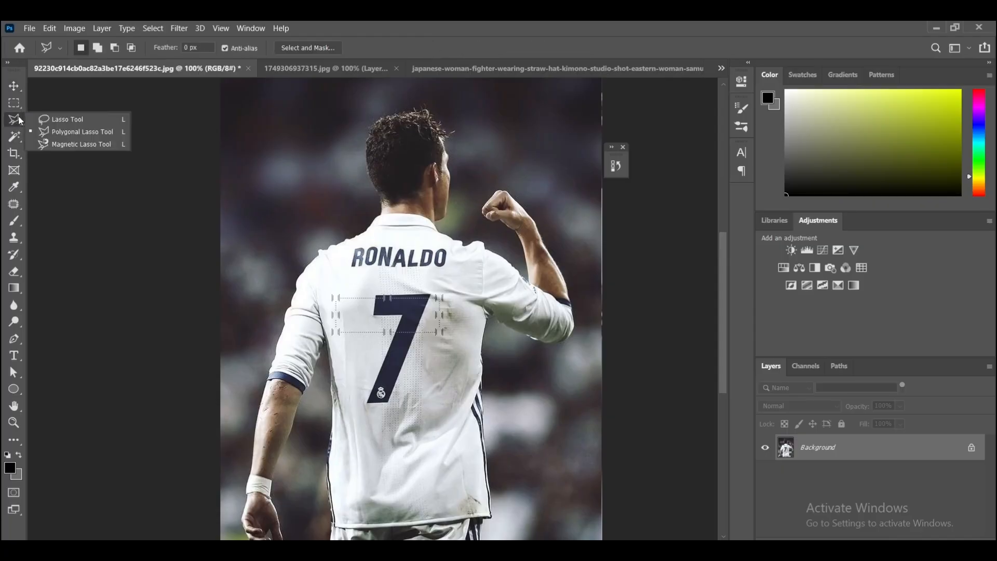
{"action": "left_click", "coordinate": [83, 133]}
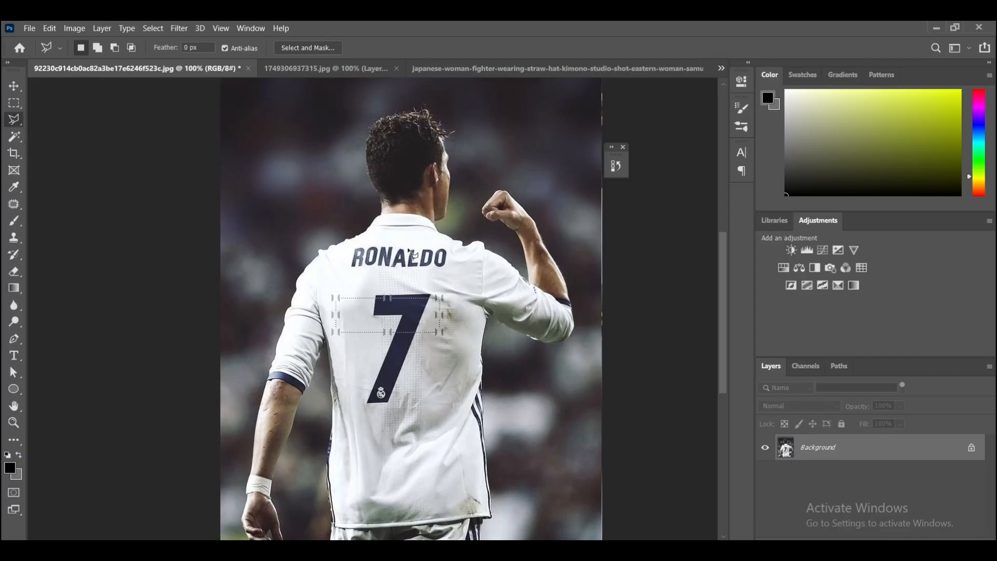
{"action": "scroll", "coordinate": [405, 248], "scroll_direction": "up", "scroll_amount": 1}
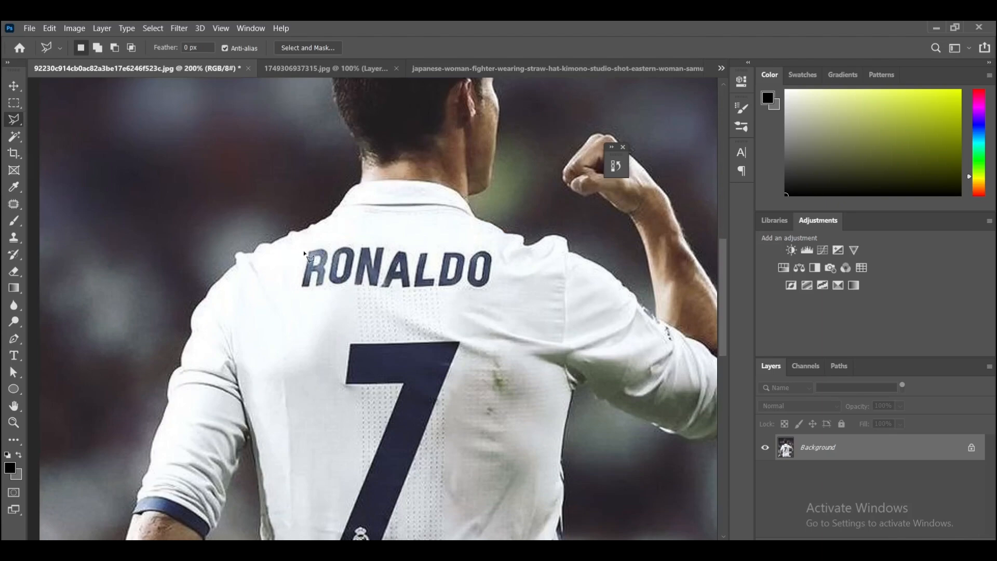
{"action": "scroll", "coordinate": [727, 311], "scroll_direction": "down", "scroll_amount": 3}
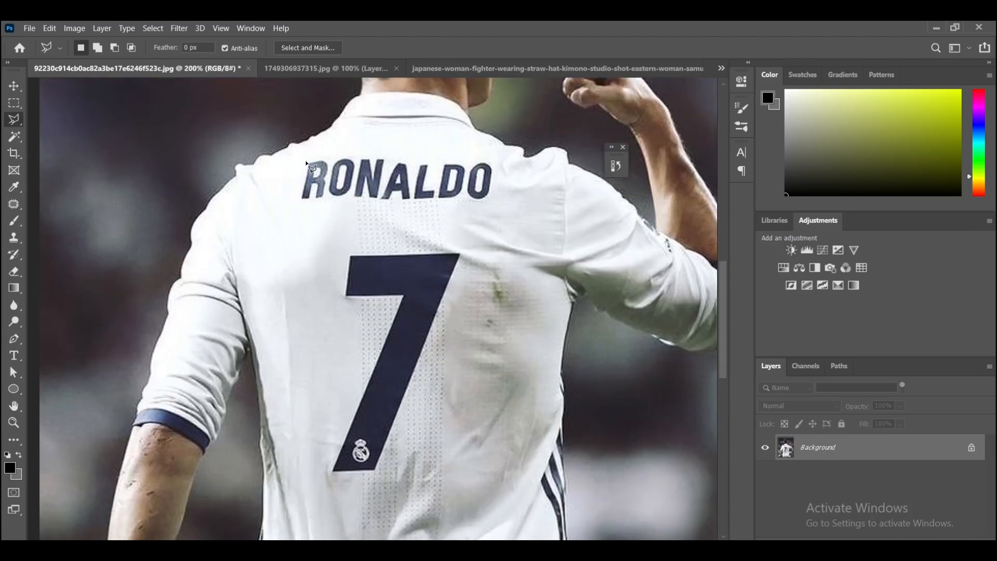
{"action": "left_click", "coordinate": [306, 160]}
{"action": "left_click", "coordinate": [491, 164]}
{"action": "left_click", "coordinate": [490, 197]}
{"action": "left_click", "coordinate": [468, 202]}
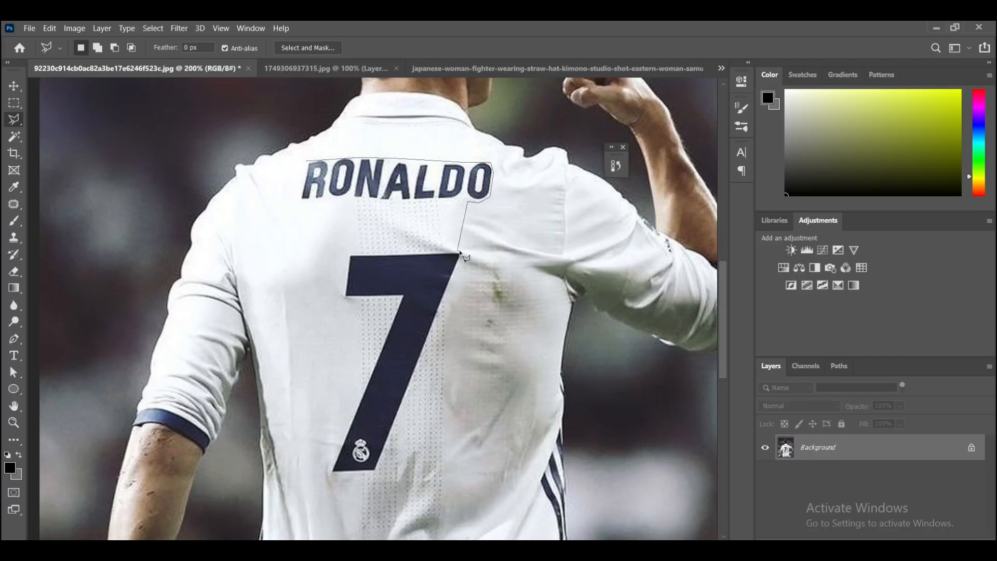
{"action": "left_click", "coordinate": [459, 253]}
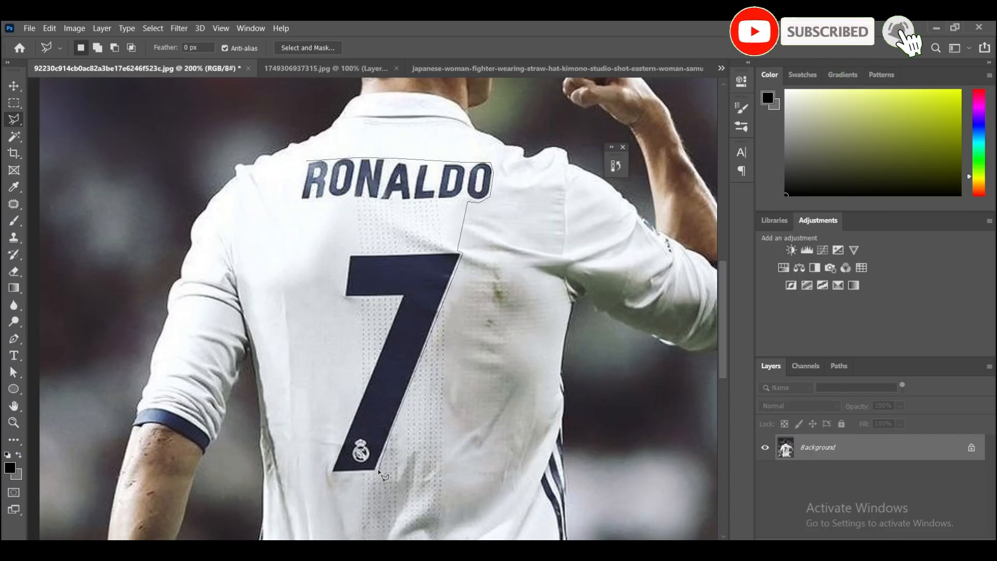
{"action": "left_click", "coordinate": [377, 472]}
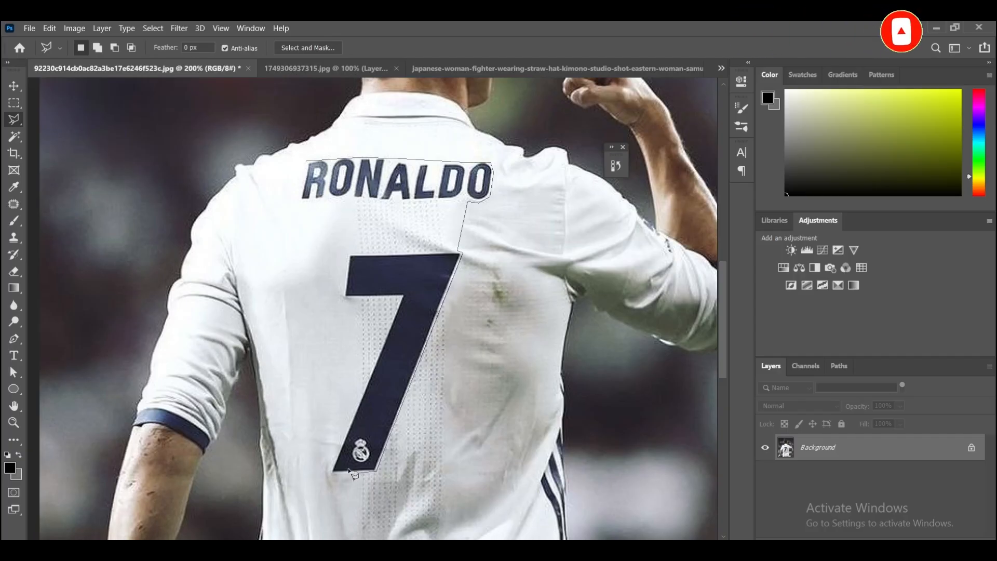
{"action": "left_click", "coordinate": [332, 471]}
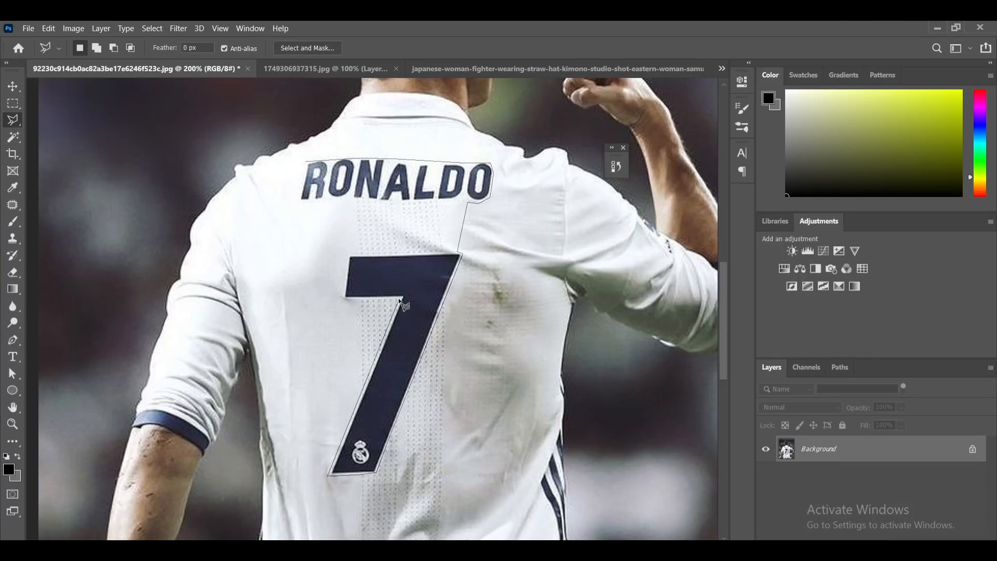
{"action": "left_click", "coordinate": [401, 297]}
{"action": "left_click", "coordinate": [342, 298]}
{"action": "left_click", "coordinate": [348, 256]}
{"action": "left_click", "coordinate": [458, 249]}
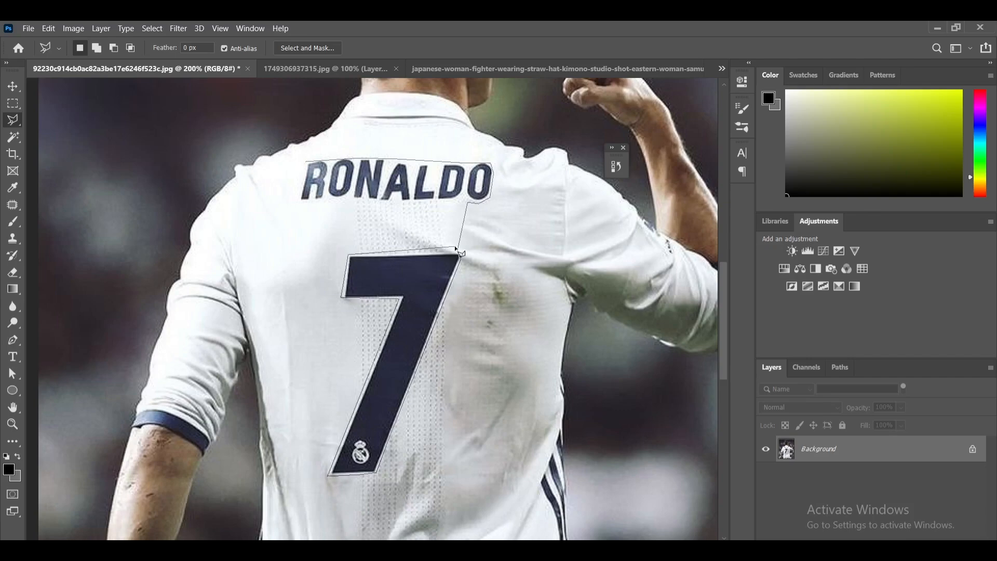
{"action": "left_click", "coordinate": [465, 199]}
{"action": "left_click", "coordinate": [299, 202]}
{"action": "left_click", "coordinate": [302, 193]}
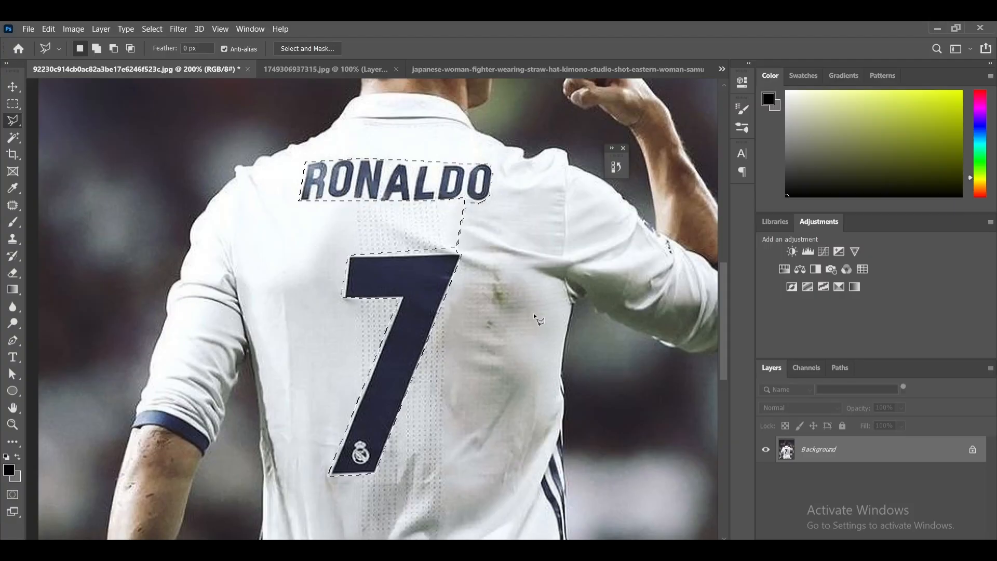
- Narrow the selection to the navy lettering and number with Color Range, sampling the 7's colour at a fuzziness of 200
{"action": "left_click", "coordinate": [153, 29]}
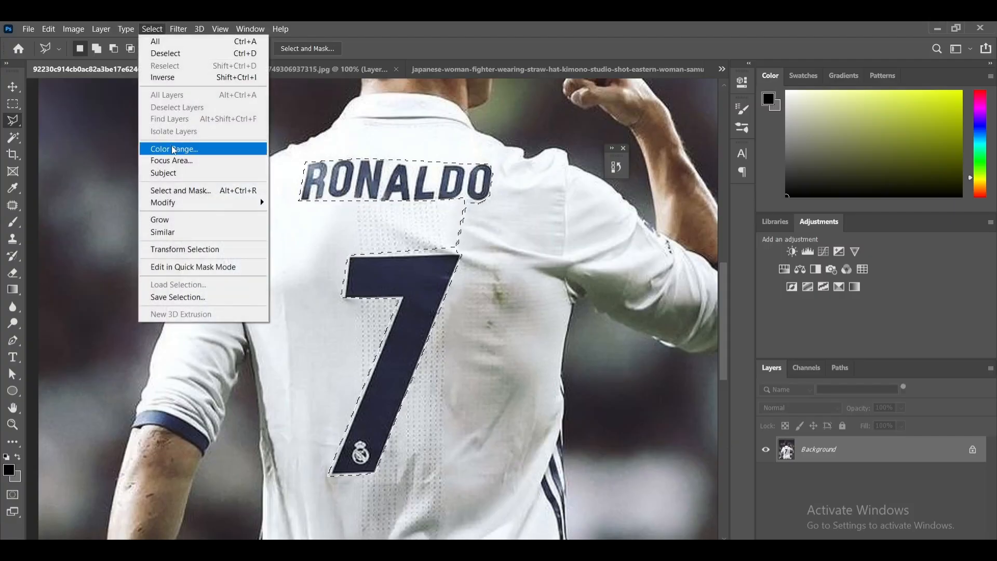
{"action": "left_click", "coordinate": [207, 149]}
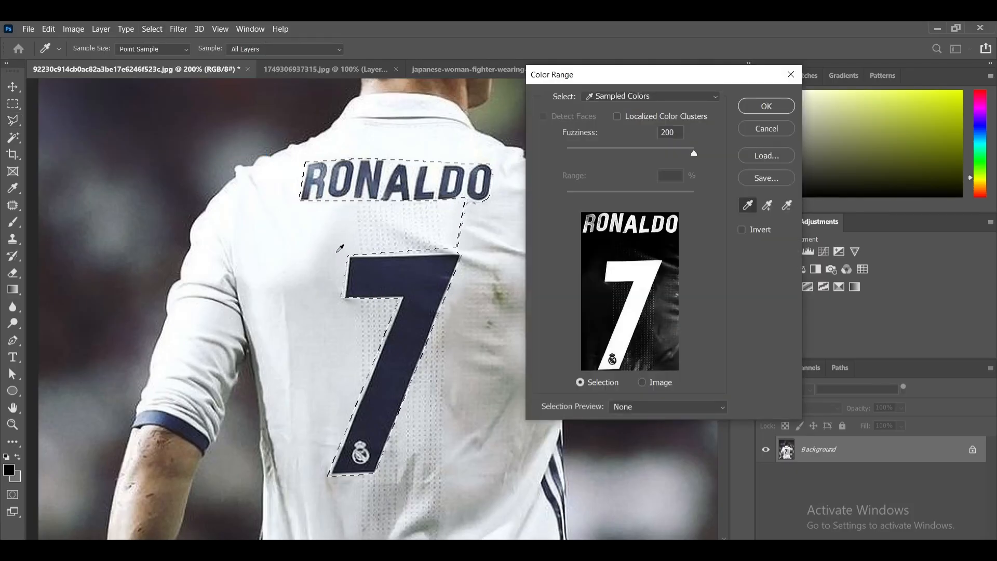
{"action": "left_click", "coordinate": [300, 242]}
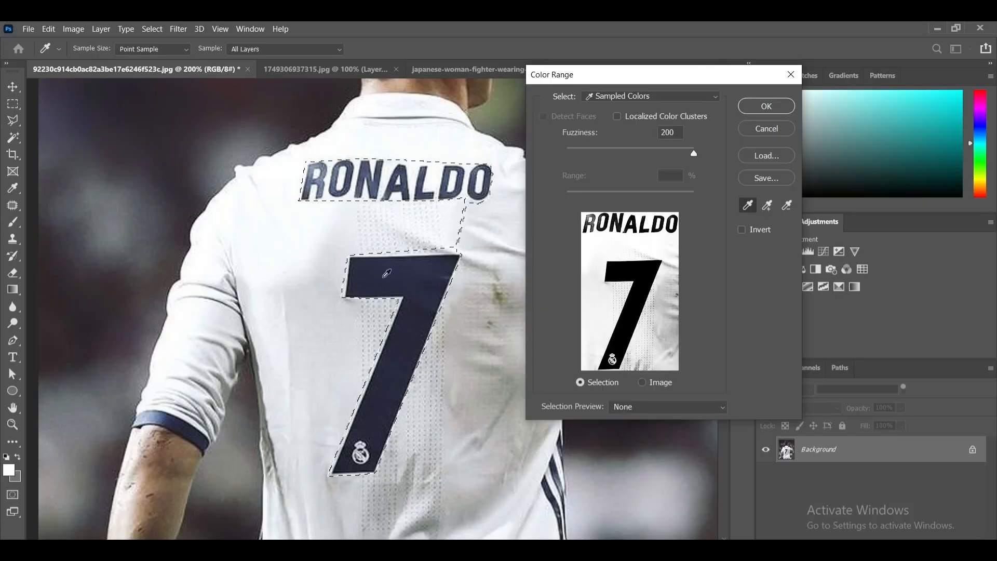
{"action": "left_click", "coordinate": [385, 272]}
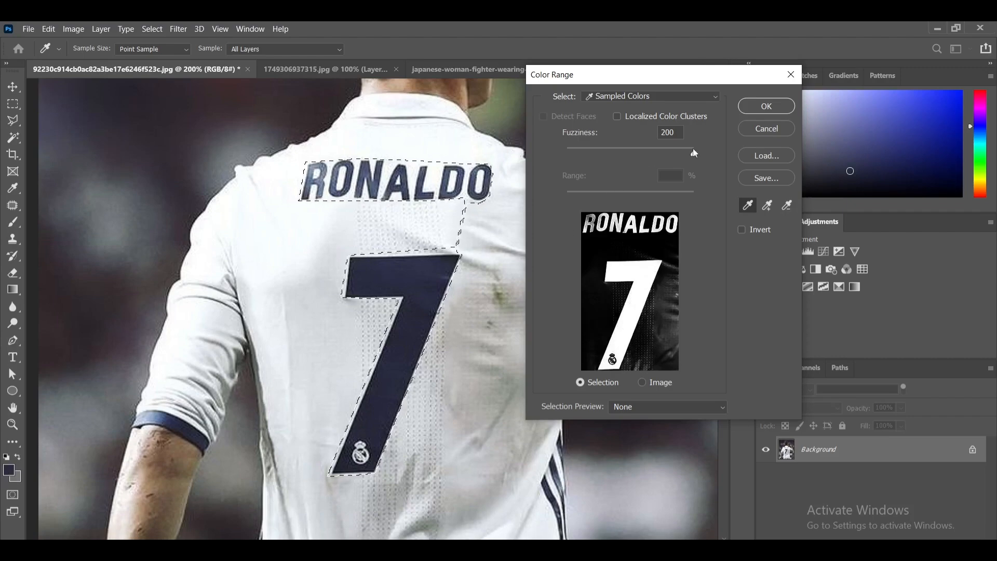
{"action": "mouse_move", "coordinate": [693, 153]}
{"action": "left_mouse_down"}
{"action": "mouse_move", "coordinate": [622, 155]}
{"action": "mouse_move", "coordinate": [697, 160]}
{"action": "left_mouse_up"}
{"action": "left_click", "coordinate": [762, 107]}
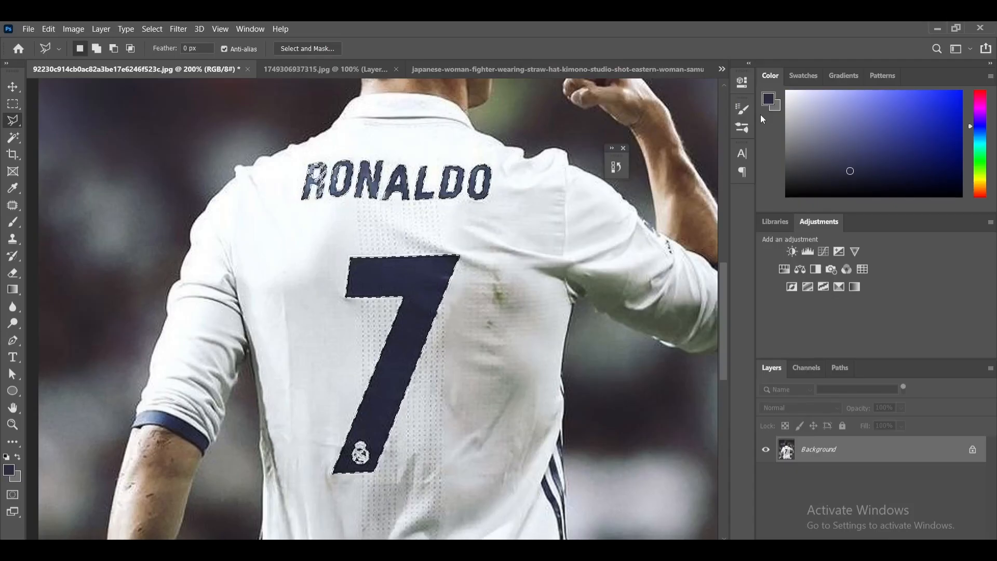
- Copy the selected lettering and number to a new layer and convert that layer to a smart object
{"action": "key", "text": "ctrl+j"}
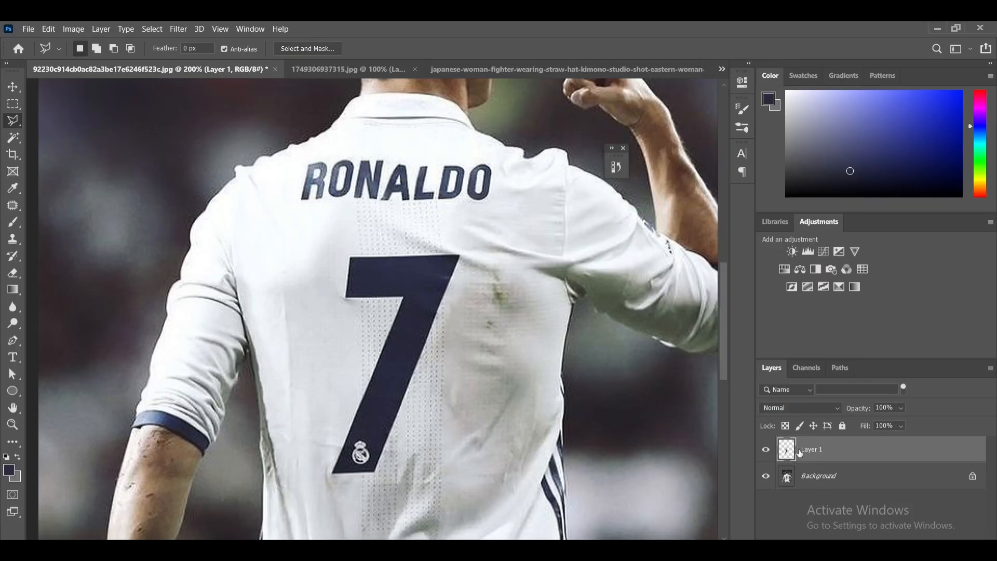
{"action": "right_click", "coordinate": [834, 455]}
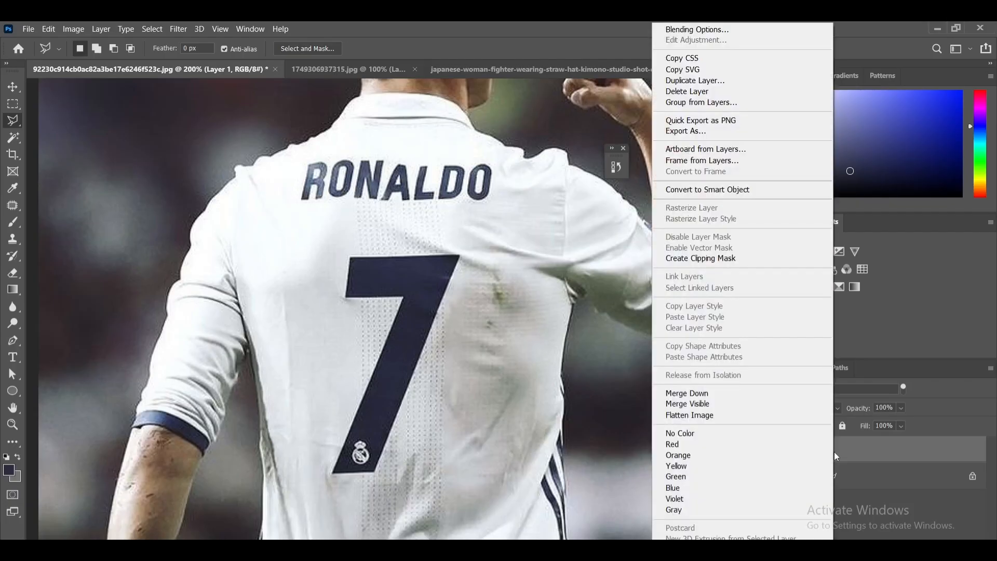
{"action": "left_click", "coordinate": [709, 190]}
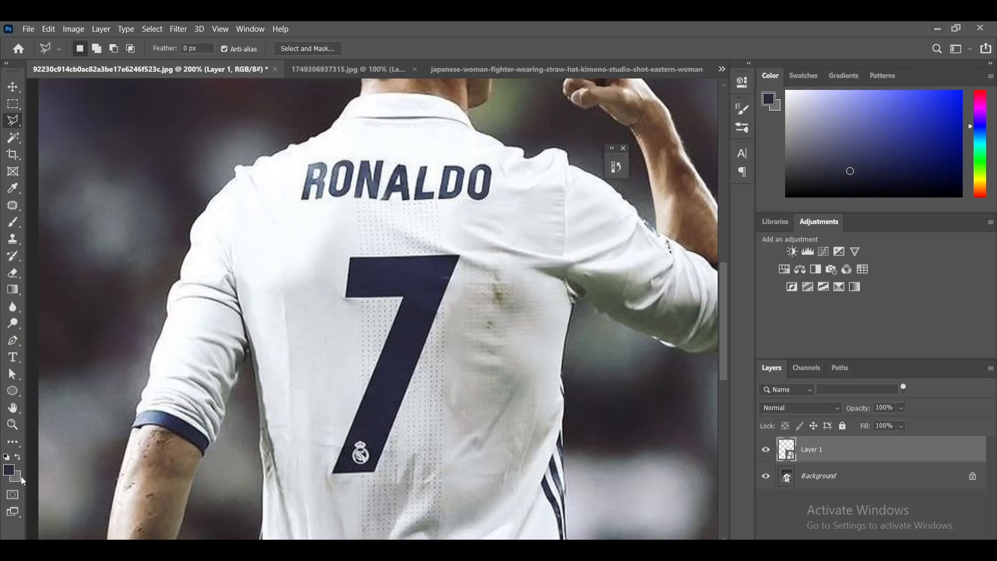
- Set the foreground colour to a fully saturated bright yellow
{"action": "left_click", "coordinate": [12, 472]}
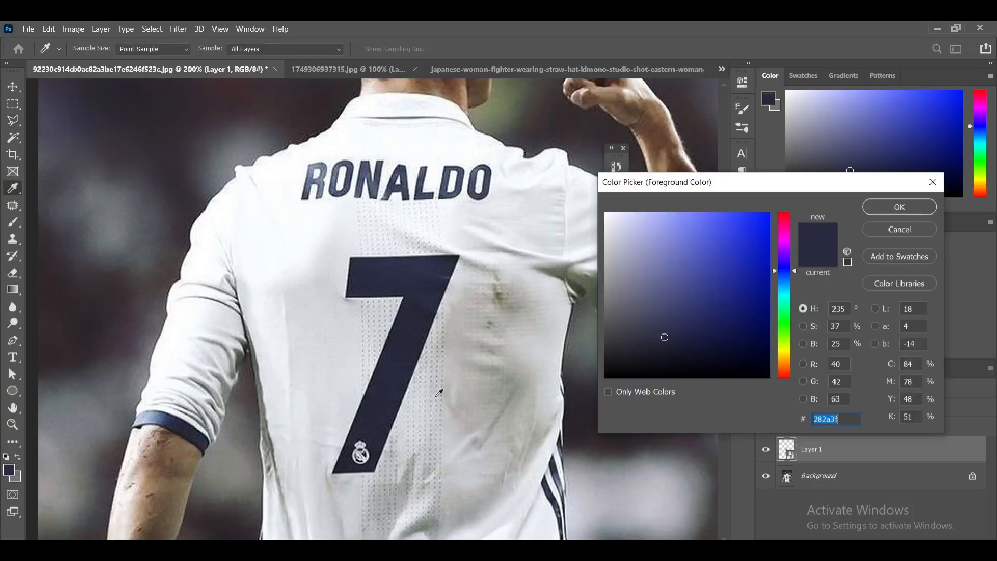
{"action": "left_click_drag", "start_coordinate": [697, 299], "coordinate": [787, 205]}
{"action": "left_click", "coordinate": [785, 346]}
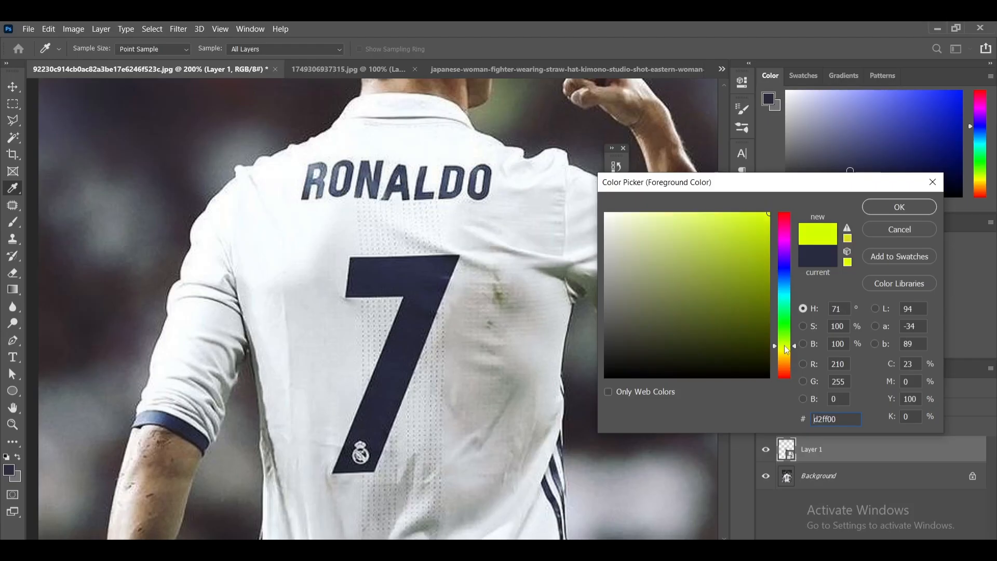
{"action": "left_click_drag", "start_coordinate": [784, 347], "coordinate": [785, 348]}
{"action": "left_click", "coordinate": [883, 210]}
{"action": "key", "text": "l"}
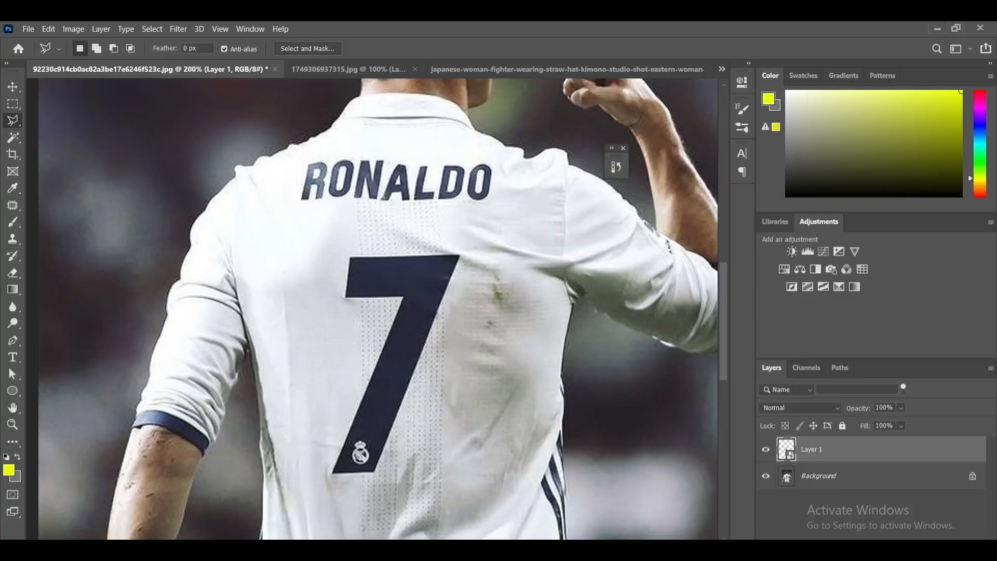
- Add a new empty layer above Layer 1 and load Layer 1's pixels as a selection, with the Brush tool active
{"action": "key", "text": "ctrl+shift+alt+n"}
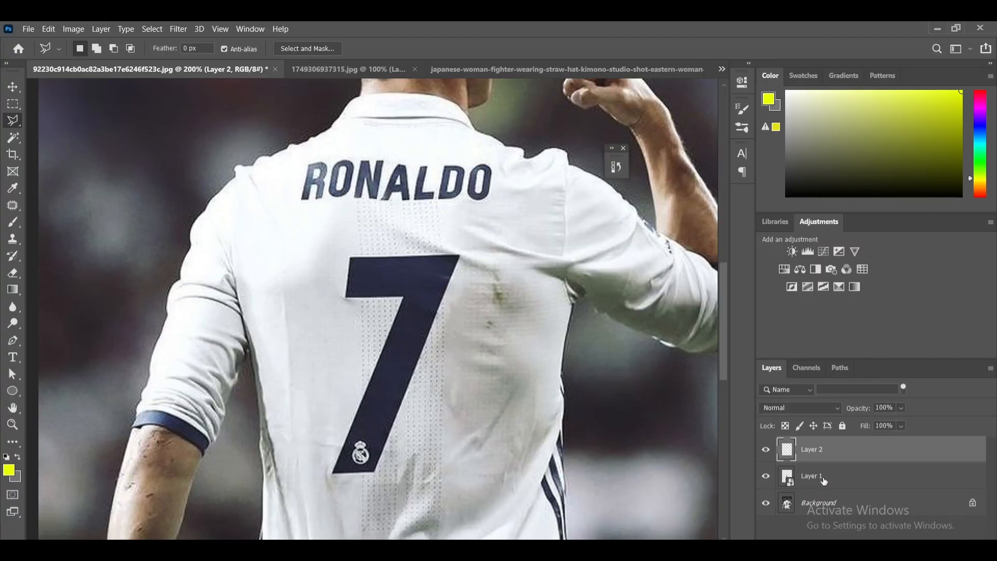
{"action": "left_click", "coordinate": [14, 224]}
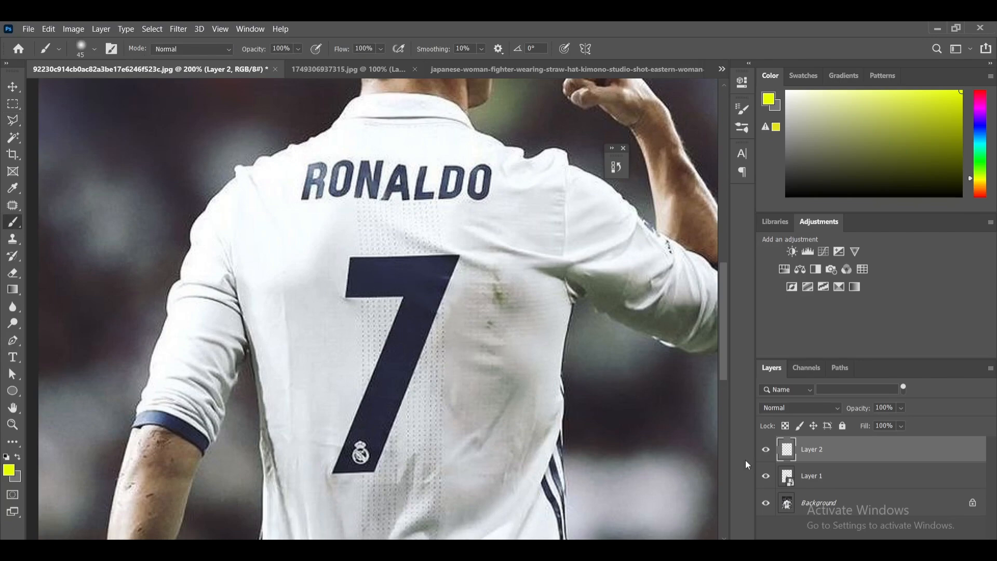
{"action": "left_click", "coordinate": [799, 477]}
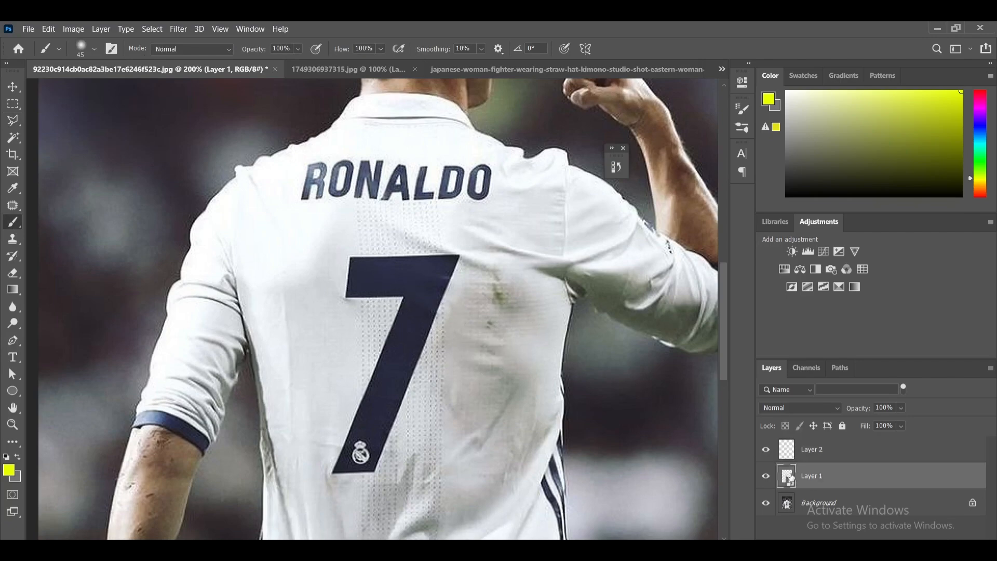
{"action": "right_click", "coordinate": [790, 478]}
{"action": "left_click", "coordinate": [832, 253]}
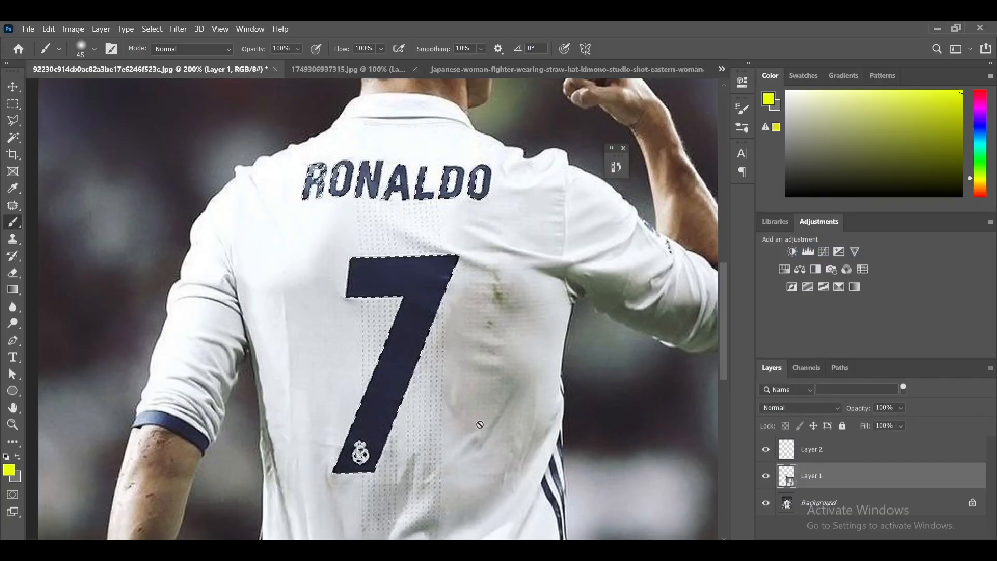
- Paint the selected 7 and RONALDO lettering yellow on Layer 2, using a 35 px brush for the lettering, and deselect
{"action": "left_click", "coordinate": [822, 456]}
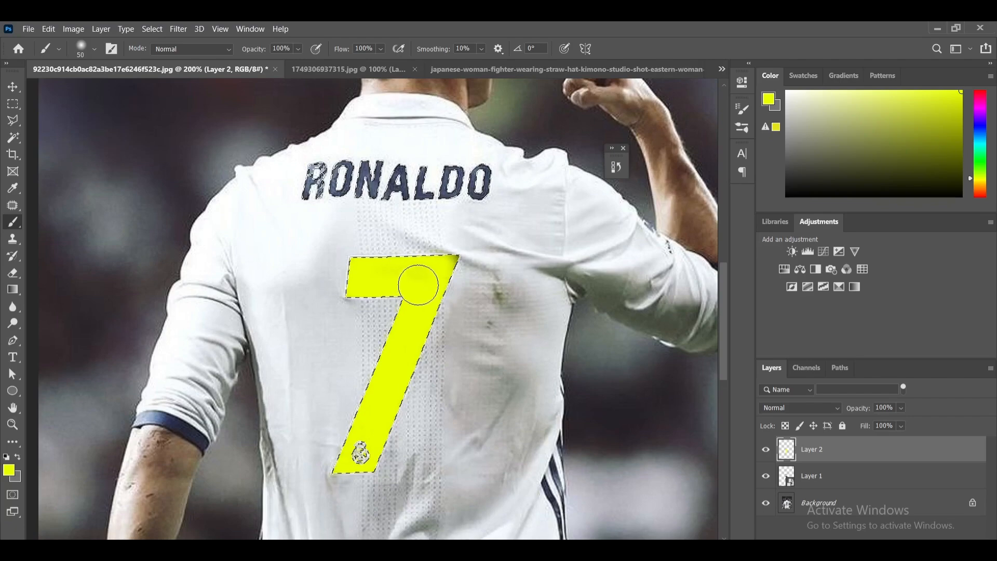
{"action": "key", "text": "bracketleft"}
{"action": "key", "text": "bracketleft"}
{"action": "key", "text": "bracketleft"}
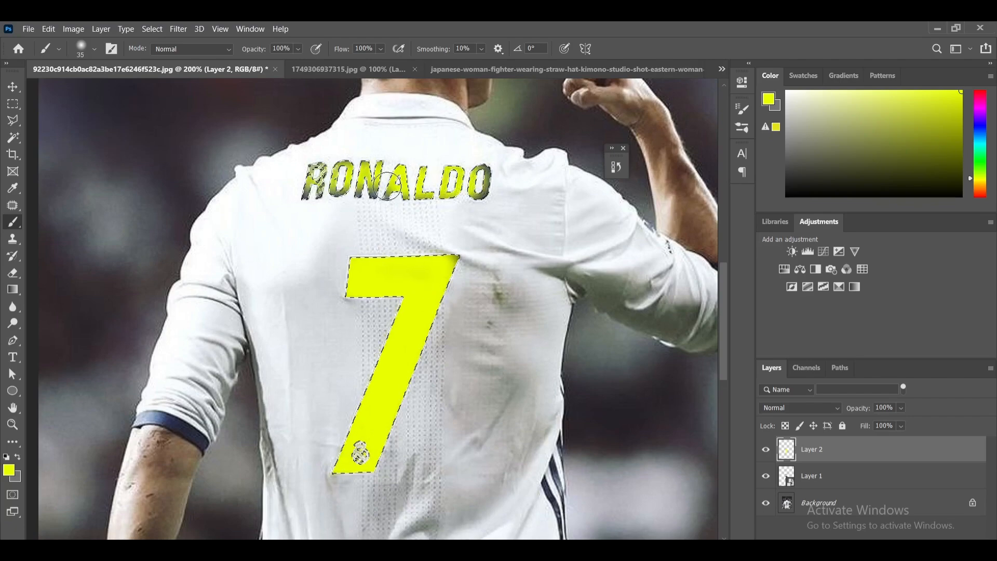
{"action": "mouse_move", "coordinate": [309, 188]}
{"action": "left_mouse_down"}
{"action": "mouse_move", "coordinate": [324, 169]}
{"action": "mouse_move", "coordinate": [374, 172]}
{"action": "mouse_move", "coordinate": [319, 178]}
{"action": "mouse_move", "coordinate": [306, 189]}
{"action": "mouse_move", "coordinate": [316, 176]}
{"action": "mouse_move", "coordinate": [394, 187]}
{"action": "mouse_move", "coordinate": [385, 195]}
{"action": "mouse_move", "coordinate": [487, 178]}
{"action": "mouse_move", "coordinate": [452, 181]}
{"action": "mouse_move", "coordinate": [461, 175]}
{"action": "mouse_move", "coordinate": [477, 195]}
{"action": "mouse_move", "coordinate": [421, 177]}
{"action": "mouse_move", "coordinate": [322, 171]}
{"action": "mouse_move", "coordinate": [351, 213]}
{"action": "left_mouse_up"}
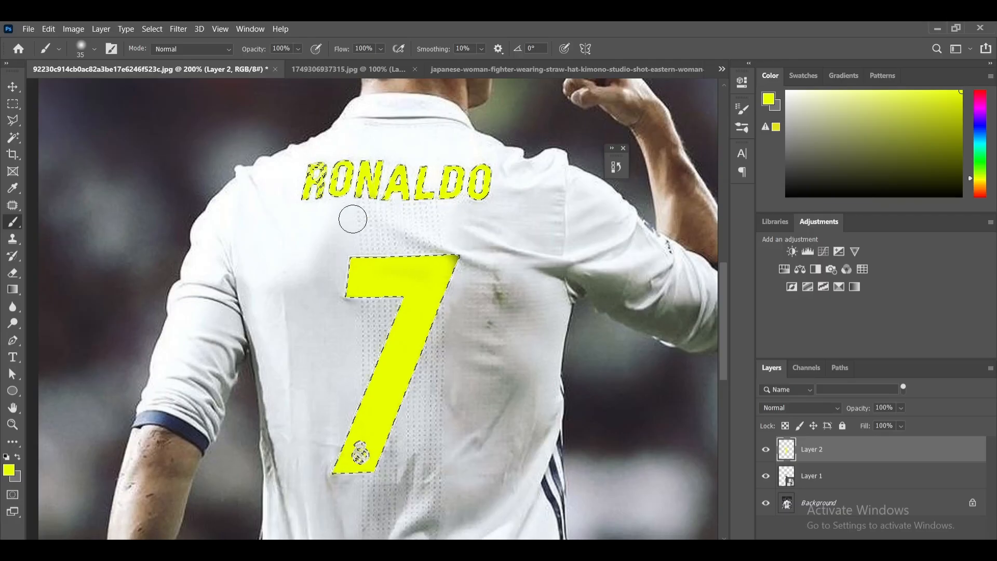
{"action": "key", "text": "ctrl+minus"}
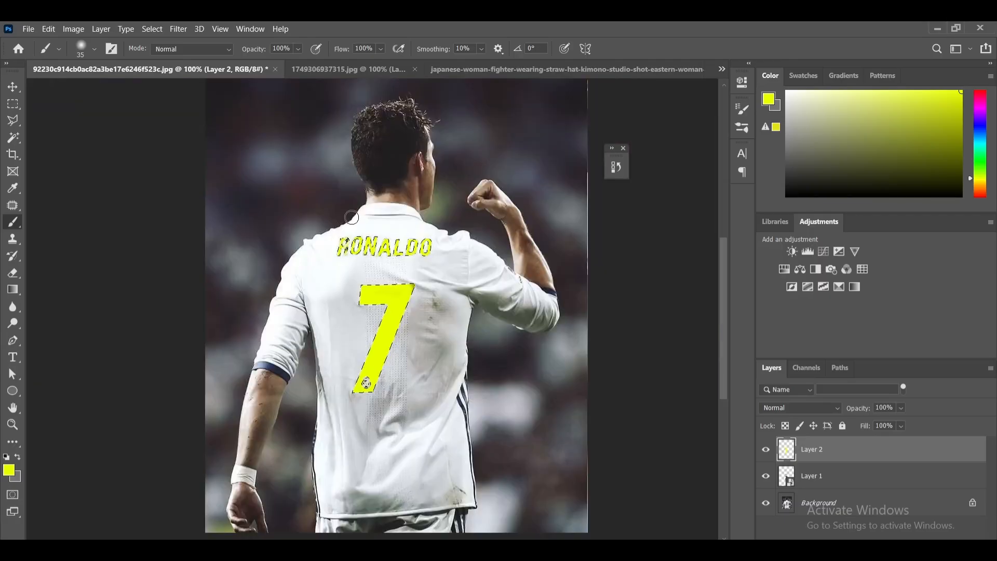
{"action": "key", "text": "ctrl+d"}
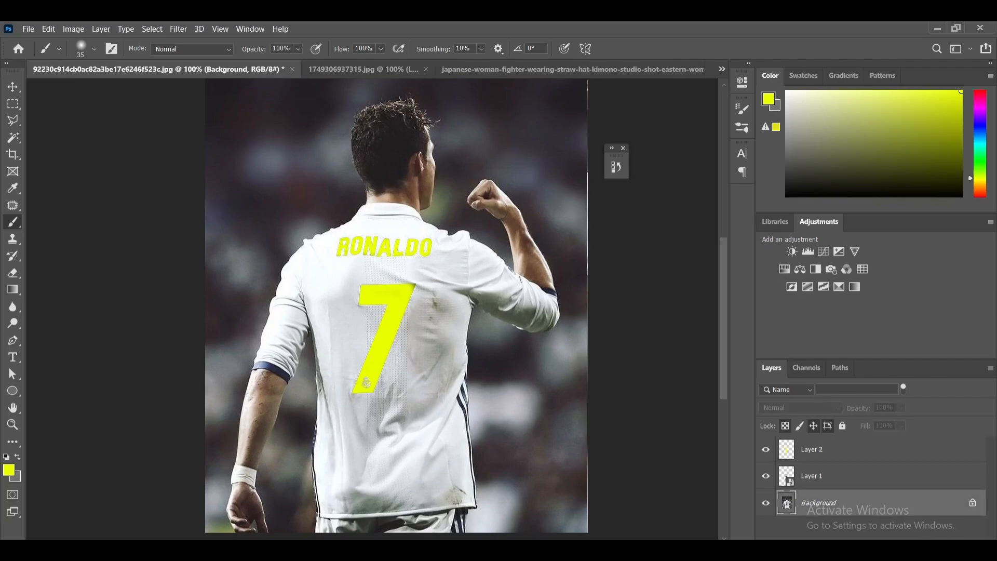
- Add a Levels adjustment layer directly above the Background and darken the photo by setting the output white level to 126
{"action": "left_click", "coordinate": [884, 547]}
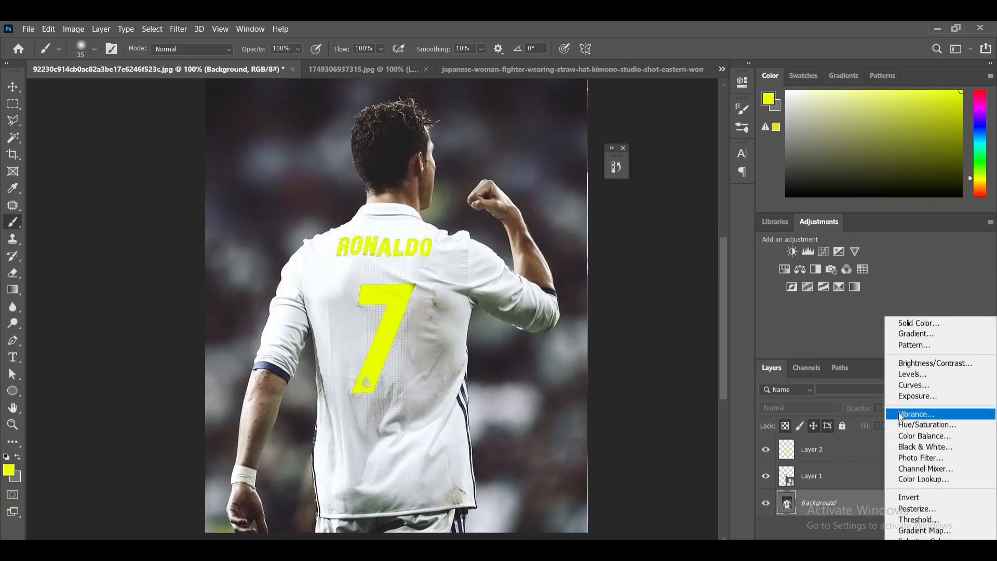
{"action": "left_click", "coordinate": [905, 375]}
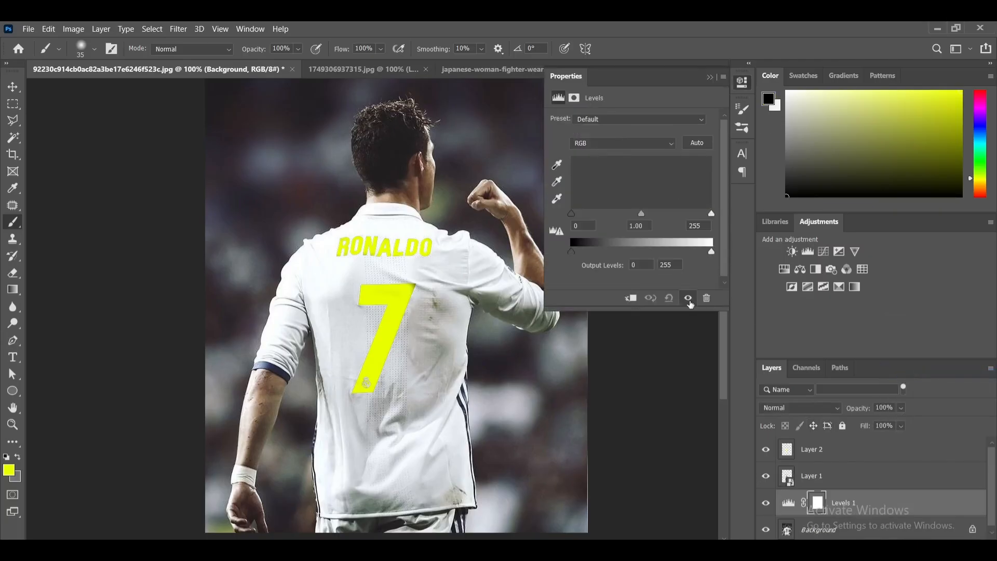
{"action": "left_click_drag", "start_coordinate": [712, 252], "coordinate": [646, 252]}
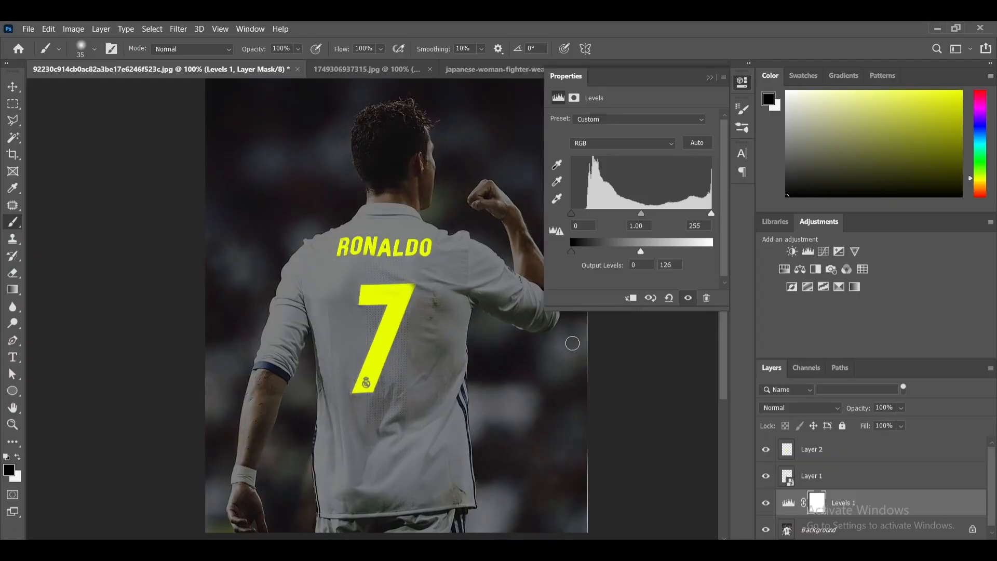
- Refine the Levels adjustment to a midtone value of 0.82 and an output white level of 117, and close its settings
{"action": "left_click_drag", "start_coordinate": [642, 214], "coordinate": [660, 218]}
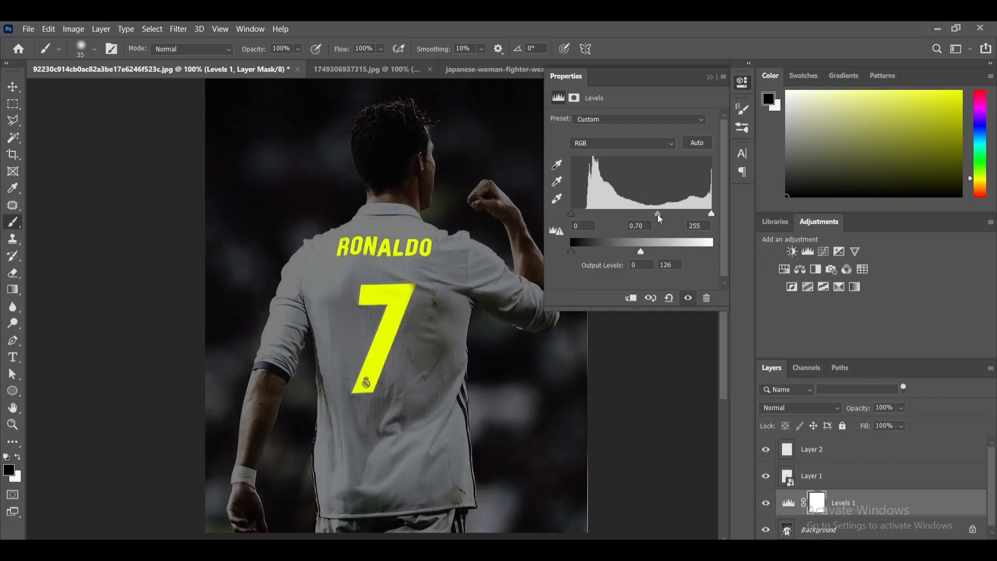
{"action": "left_click_drag", "start_coordinate": [659, 218], "coordinate": [652, 225]}
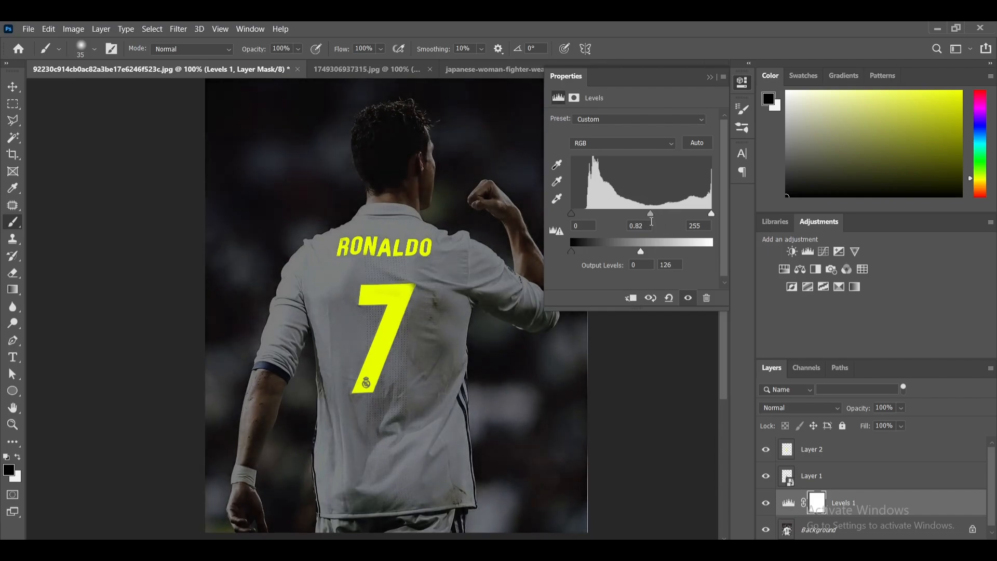
{"action": "left_click", "coordinate": [13, 86]}
{"action": "key", "text": "ctrl+minus"}
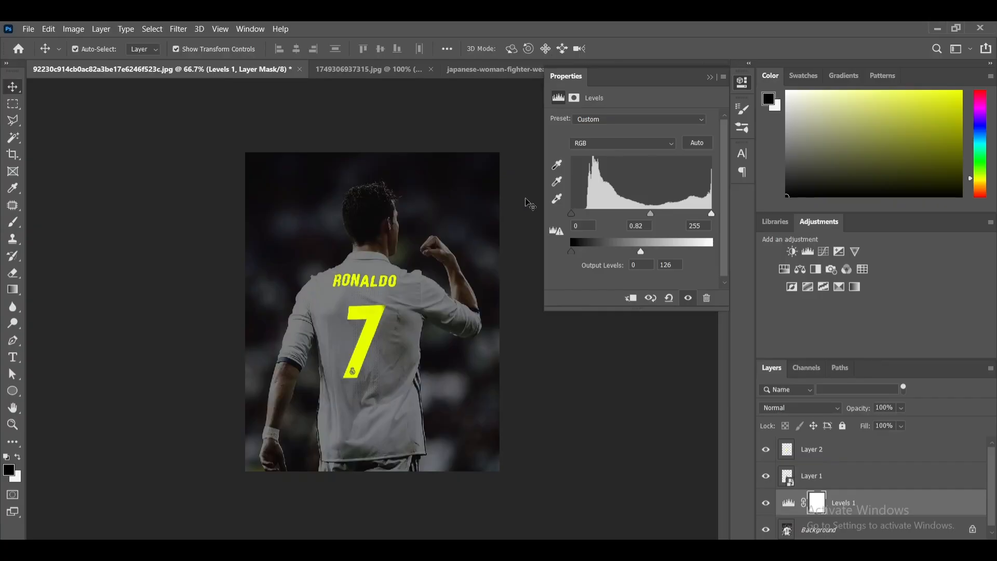
{"action": "left_click_drag", "start_coordinate": [641, 252], "coordinate": [637, 259]}
{"action": "left_click", "coordinate": [633, 409]}
{"action": "left_click", "coordinate": [710, 77]}
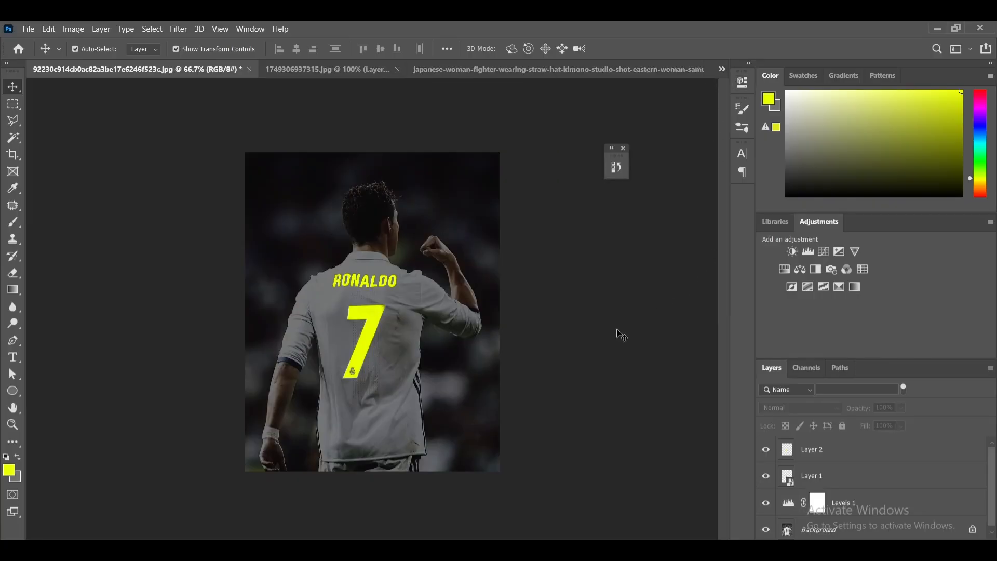
- Group Layer 2, Layer 1 and the Levels 1 adjustment layer together above the Background
{"action": "left_click", "coordinate": [864, 503]}
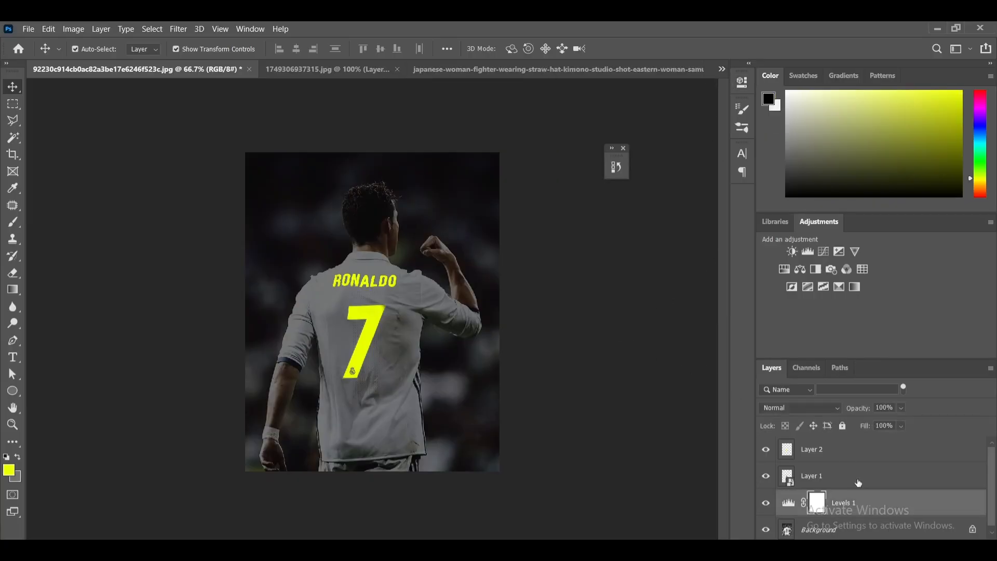
{"action": "left_click", "coordinate": [843, 454]}
{"action": "left_click", "coordinate": [843, 473], "text": "shift"}
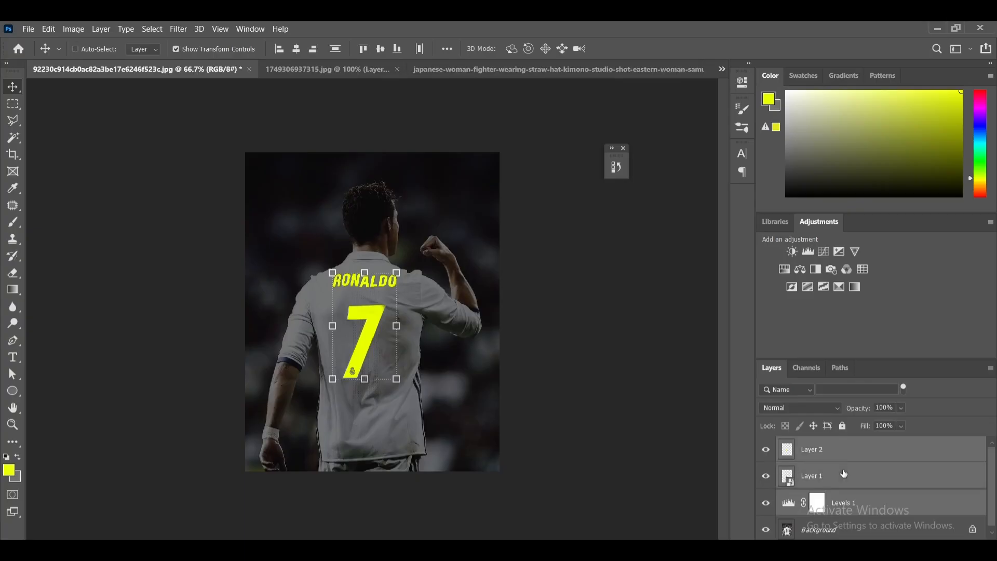
{"action": "key", "text": "ctrl+g"}
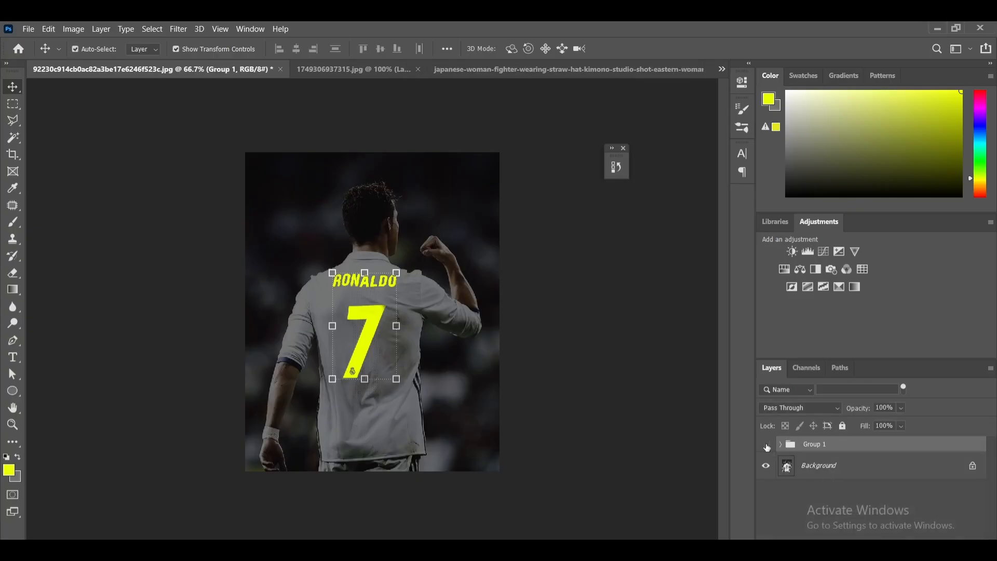
- Compare the shirt photo with and without the effect by toggling Group 1's visibility, leaving the group shown and deselected
{"action": "left_click", "coordinate": [767, 445]}
{"action": "left_click", "coordinate": [766, 445]}
{"action": "left_click", "coordinate": [766, 445]}
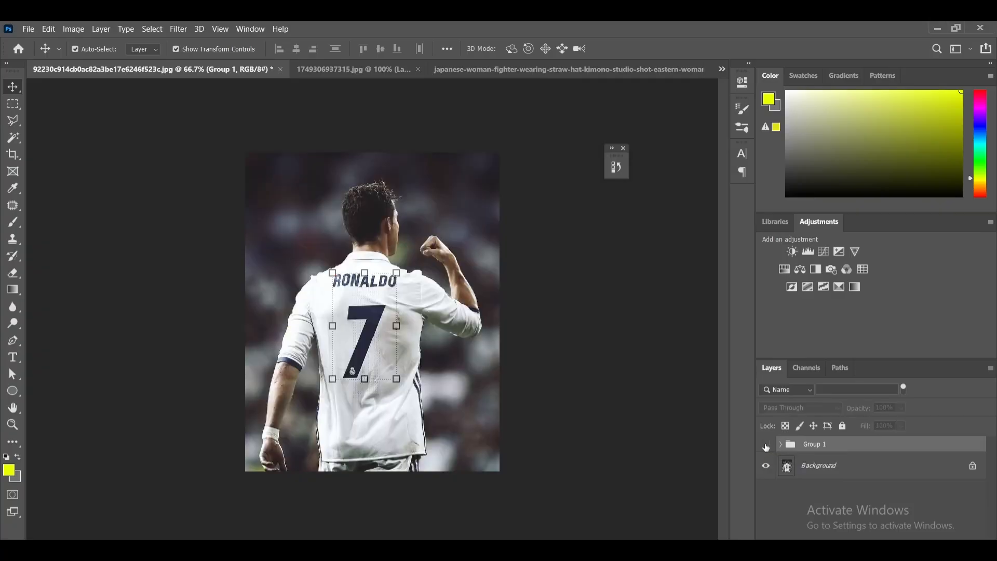
{"action": "left_click", "coordinate": [766, 445]}
{"action": "left_click", "coordinate": [597, 378]}
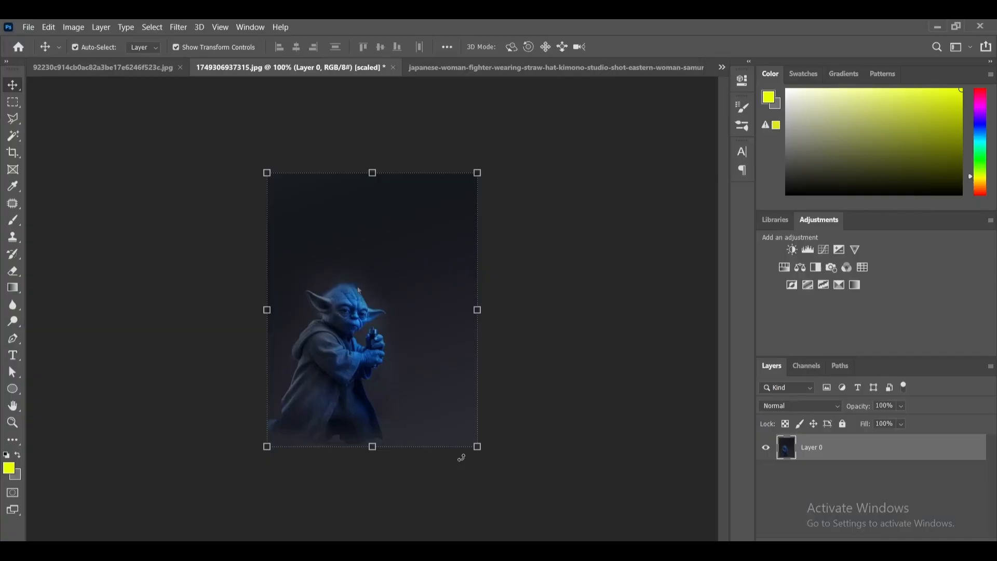
- Add a new empty layer to the Yoda image and give it a white Inner Glow in Normal mode at 100% opacity
{"action": "left_click", "coordinate": [535, 402]}
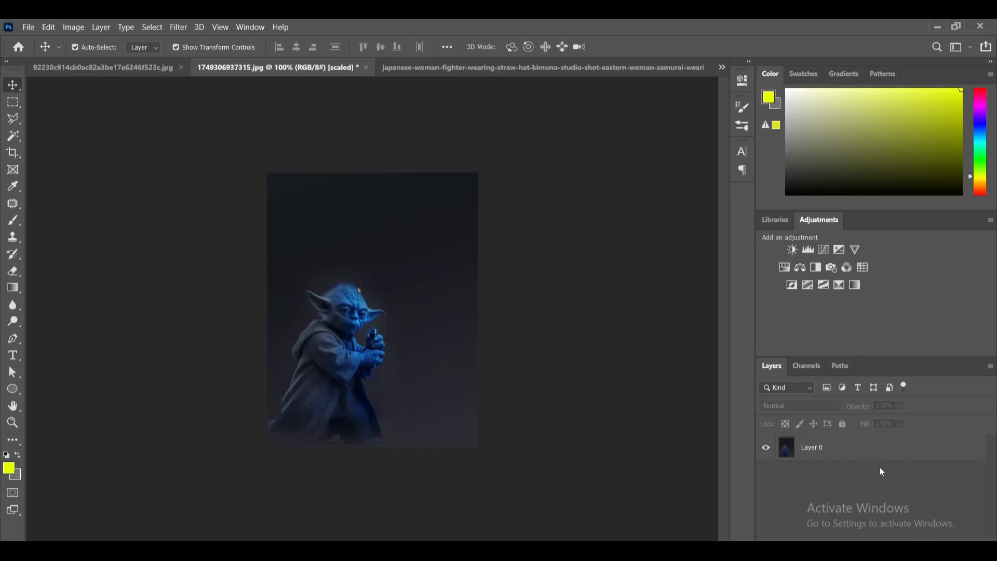
{"action": "key", "text": "ctrl+alt+shift+n"}
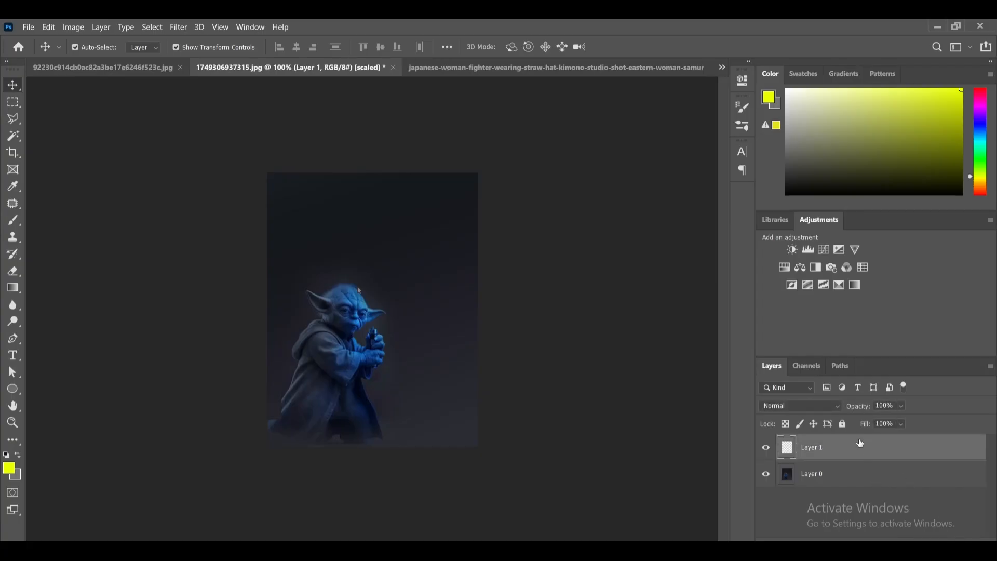
{"action": "double_click", "coordinate": [860, 449]}
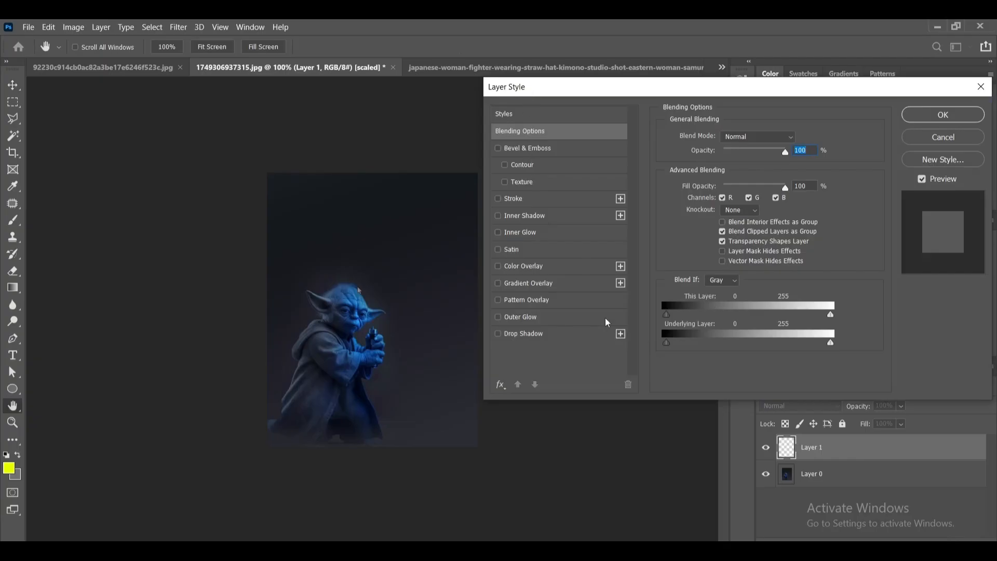
{"action": "left_click", "coordinate": [523, 233]}
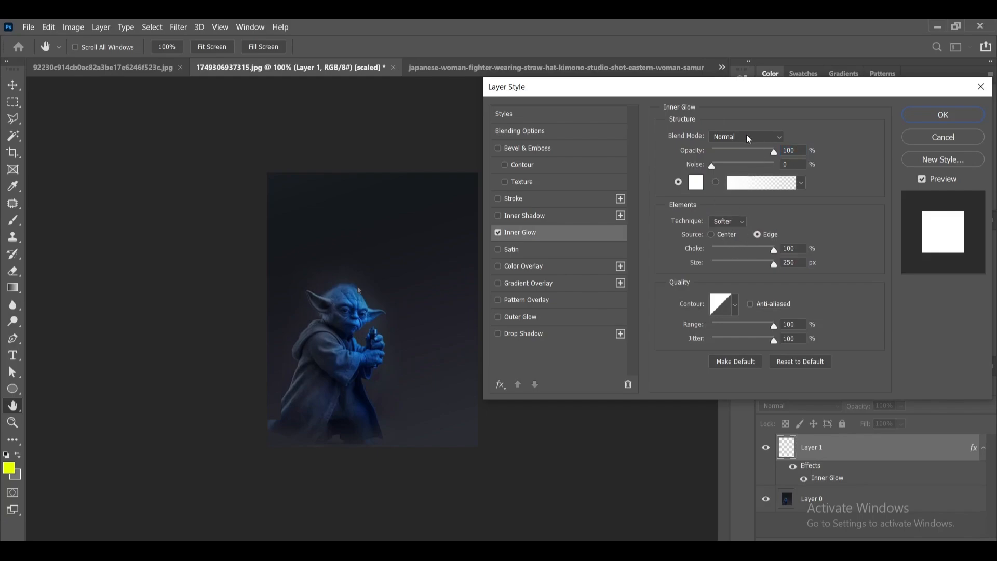
{"action": "left_click", "coordinate": [785, 151]}
{"action": "key", "text": "Tab"}
{"action": "left_click", "coordinate": [549, 238]}
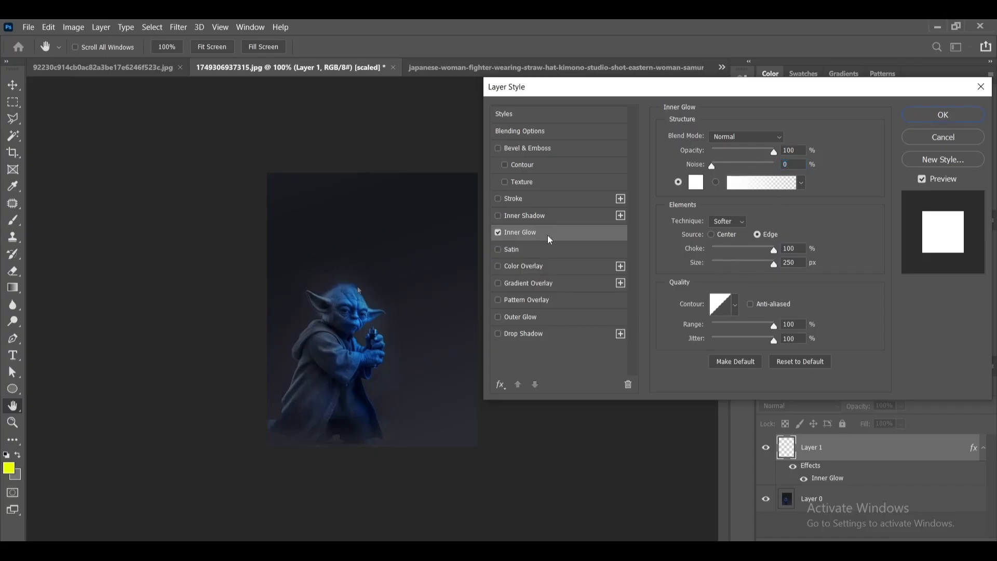
- Add a blue Outer Glow to Layer 1 with Linear Dodge (Add), 100% opacity, 0% noise, 6% spread and 59% range, and apply the styles
{"action": "left_click", "coordinate": [528, 319]}
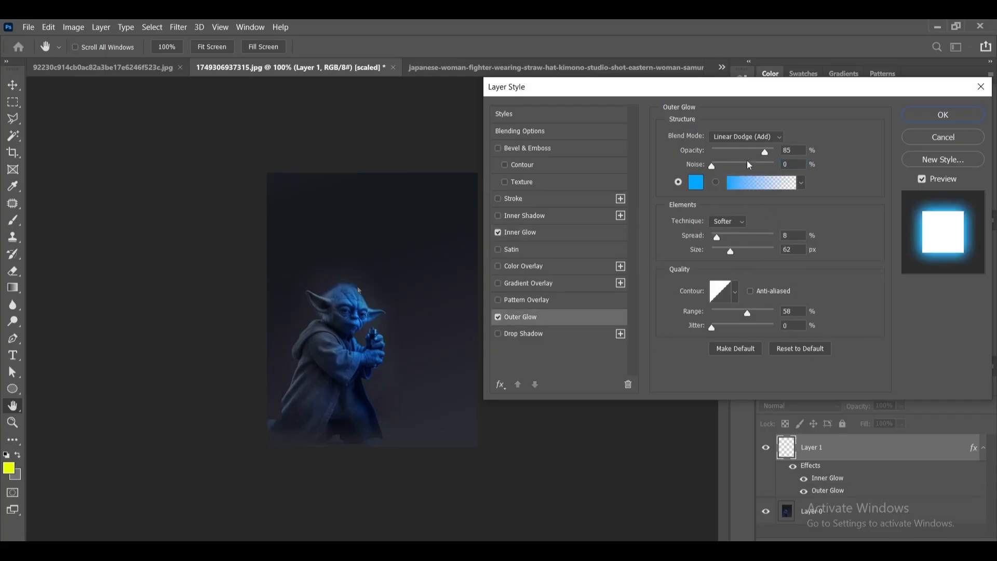
{"action": "left_click", "coordinate": [755, 137]}
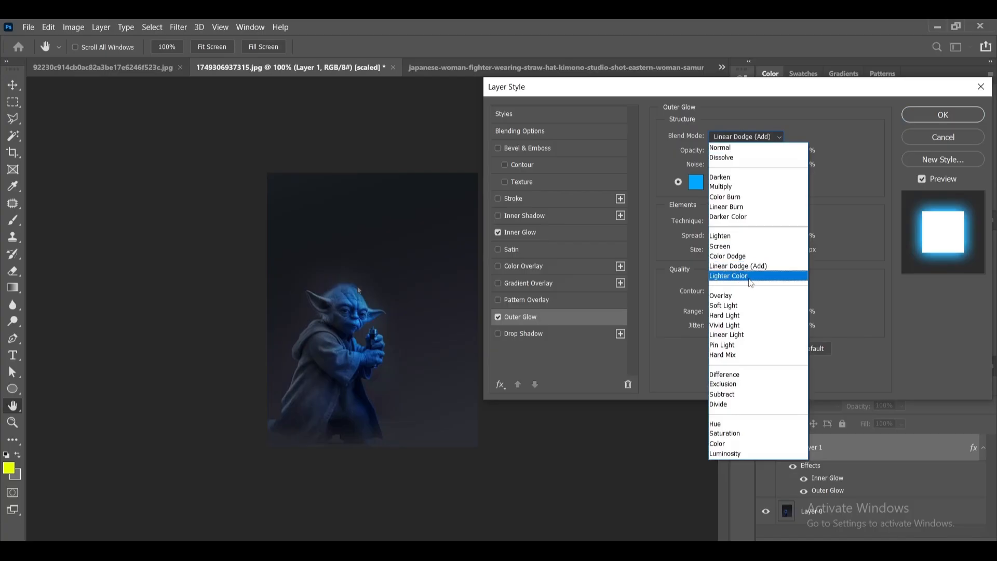
{"action": "left_click", "coordinate": [747, 267]}
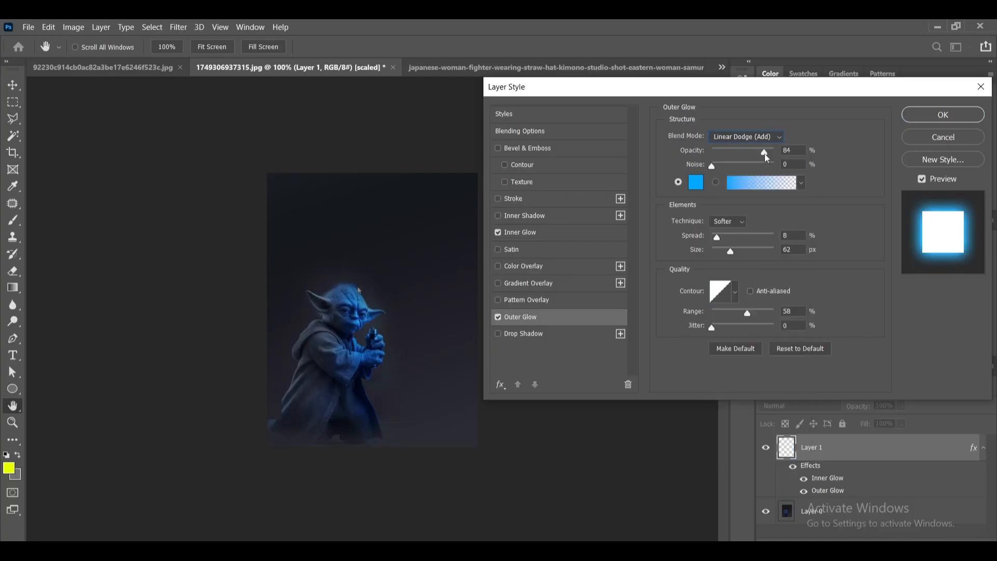
{"action": "left_click_drag", "start_coordinate": [765, 155], "coordinate": [796, 163]}
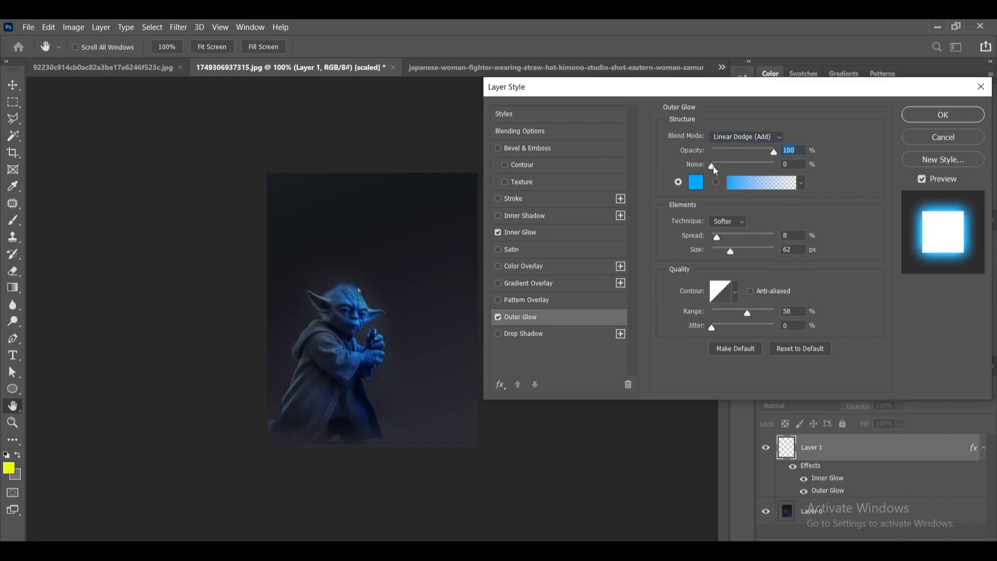
{"action": "mouse_move", "coordinate": [715, 168]}
{"action": "left_mouse_down"}
{"action": "mouse_move", "coordinate": [743, 168]}
{"action": "mouse_move", "coordinate": [711, 168]}
{"action": "left_mouse_up"}
{"action": "type", "text": "6"}
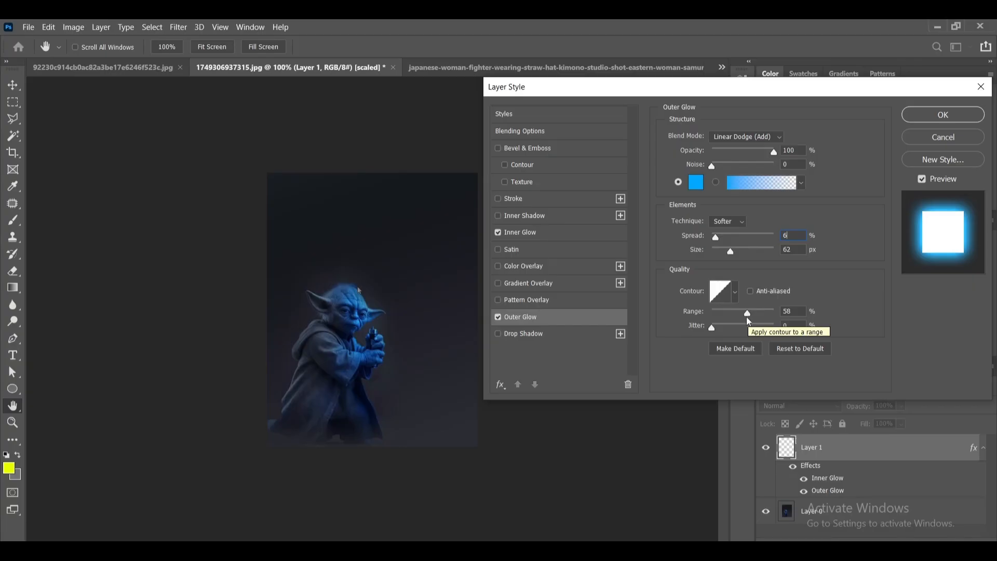
{"action": "left_click_drag", "start_coordinate": [746, 317], "coordinate": [748, 314]}
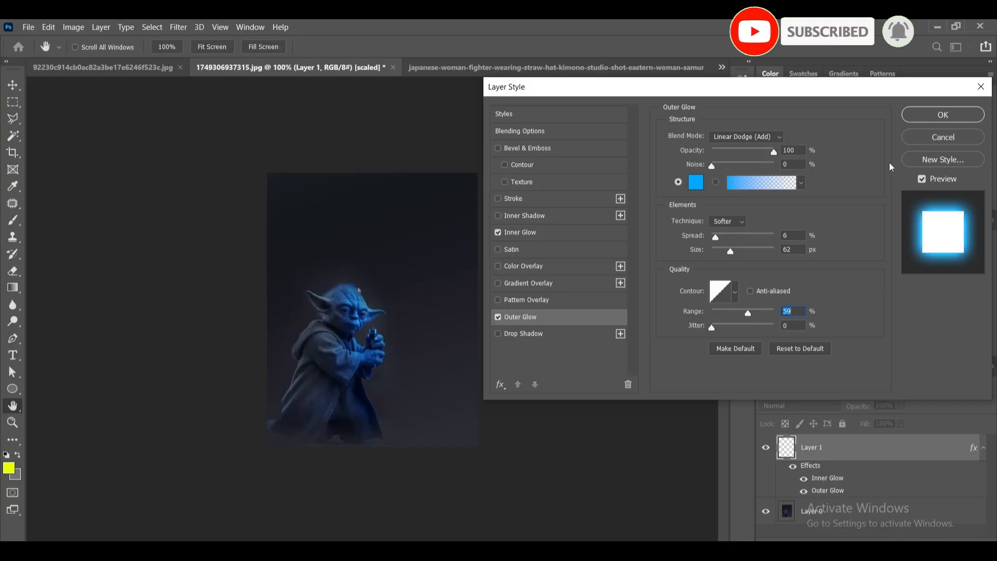
{"action": "left_click", "coordinate": [914, 115]}
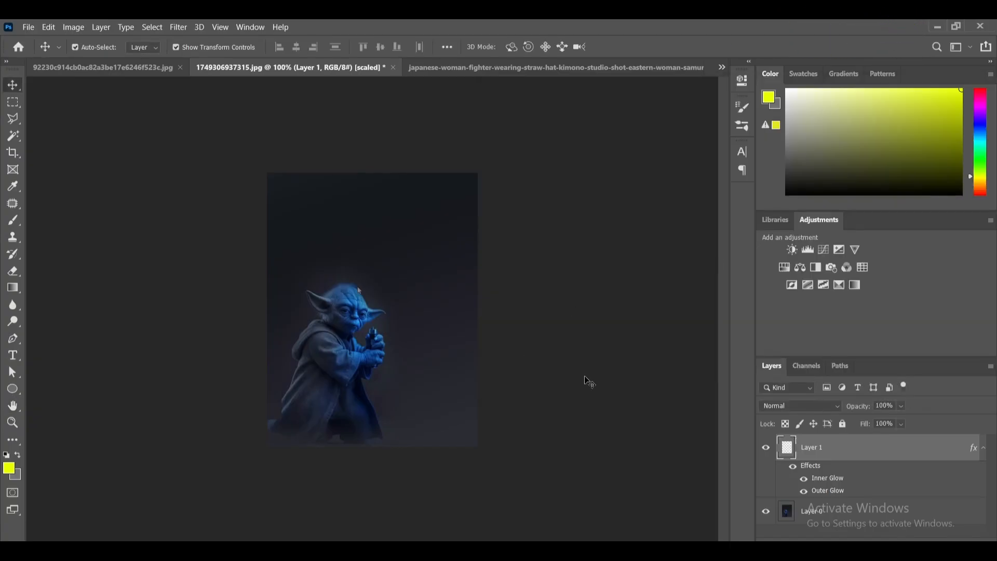
- Paint a straight vertical lightsaber blade upward from Yoda's hilt on Layer 1 with a 20 px brush, and deselect the layer
{"action": "left_click", "coordinate": [17, 226]}
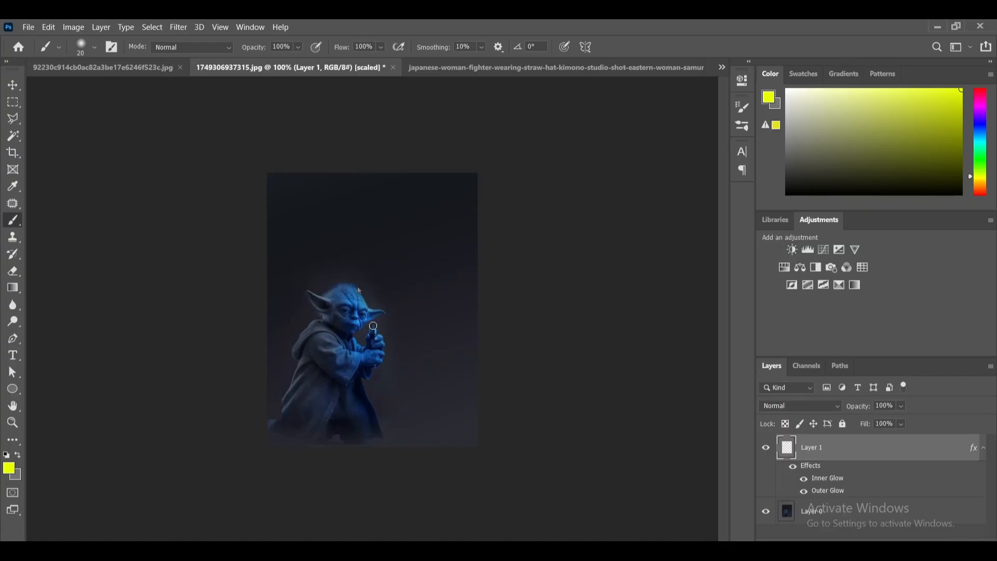
{"action": "key", "text": "bracketleft"}
{"action": "key", "text": "bracketright"}
{"action": "left_click_drag", "start_coordinate": [373, 326], "coordinate": [378, 189]}
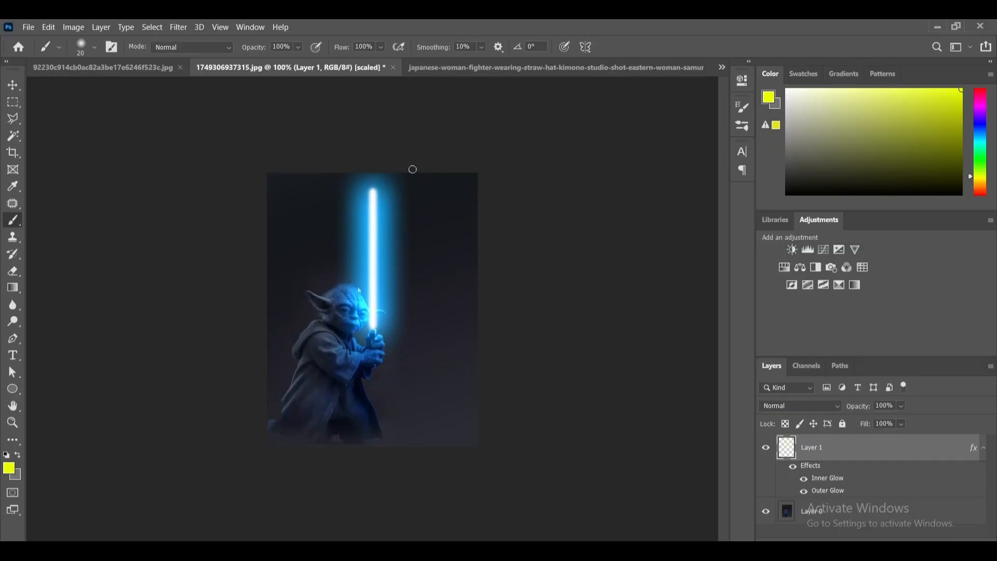
{"action": "left_click", "coordinate": [13, 84]}
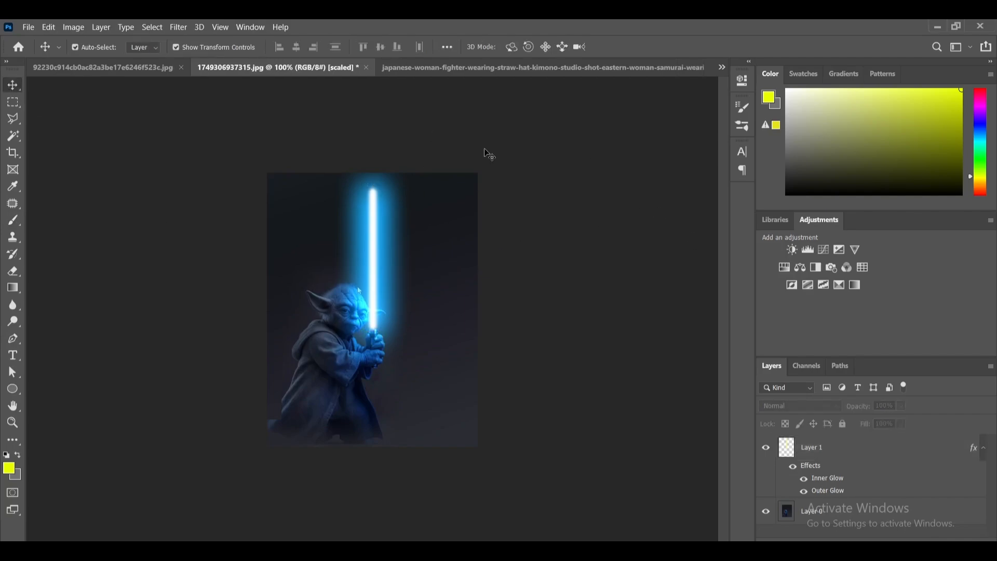
- Switch to the image of the samurai woman in a straw hat and add an empty layer above the Background
{"action": "left_click", "coordinate": [485, 67]}
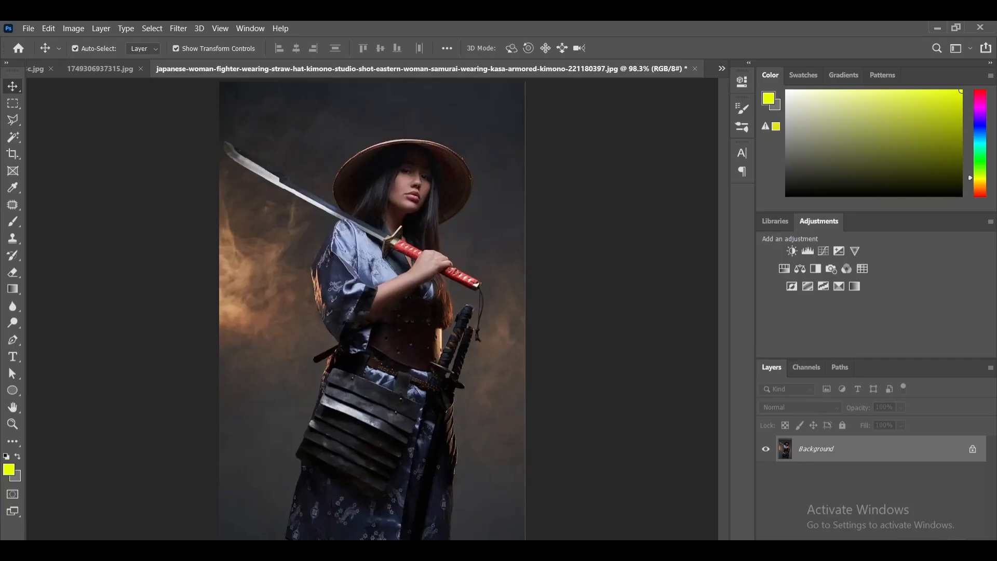
{"action": "left_click", "coordinate": [964, 545]}
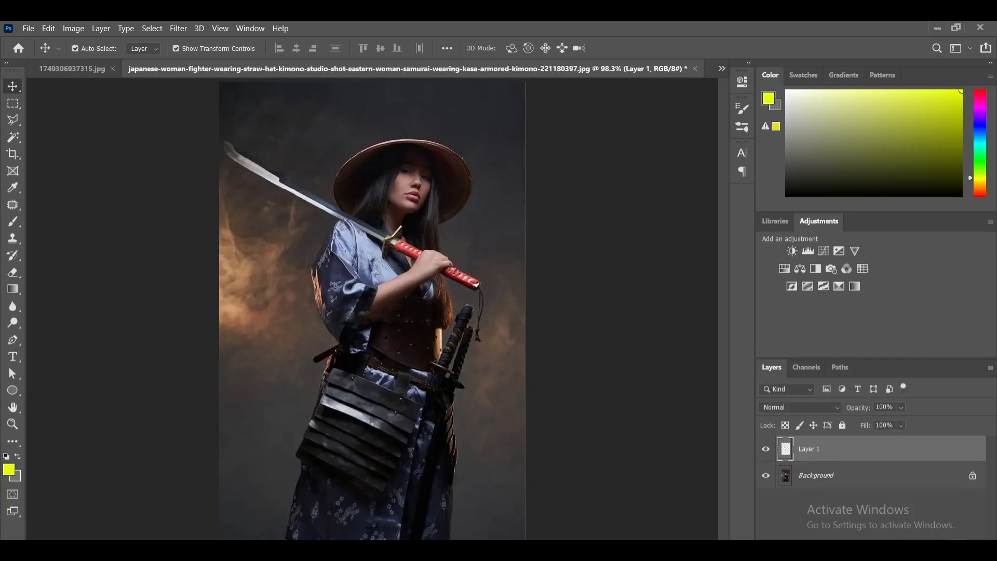
- Start a Pen path at the sword's guard and trace the blade's upper edge up to and around the notch
{"action": "left_click", "coordinate": [13, 340]}
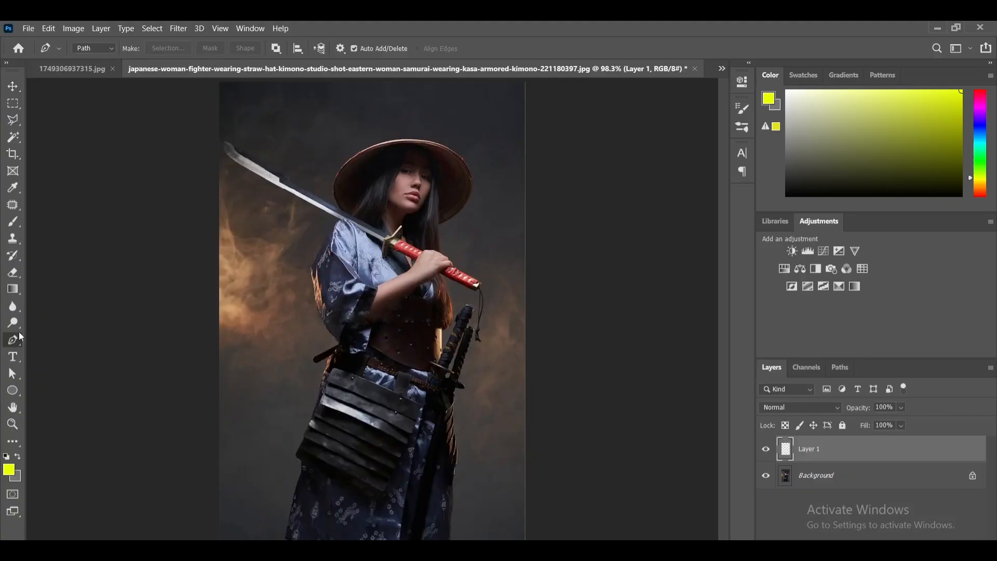
{"action": "left_click", "coordinate": [264, 139]}
{"action": "left_click", "coordinate": [264, 139]}
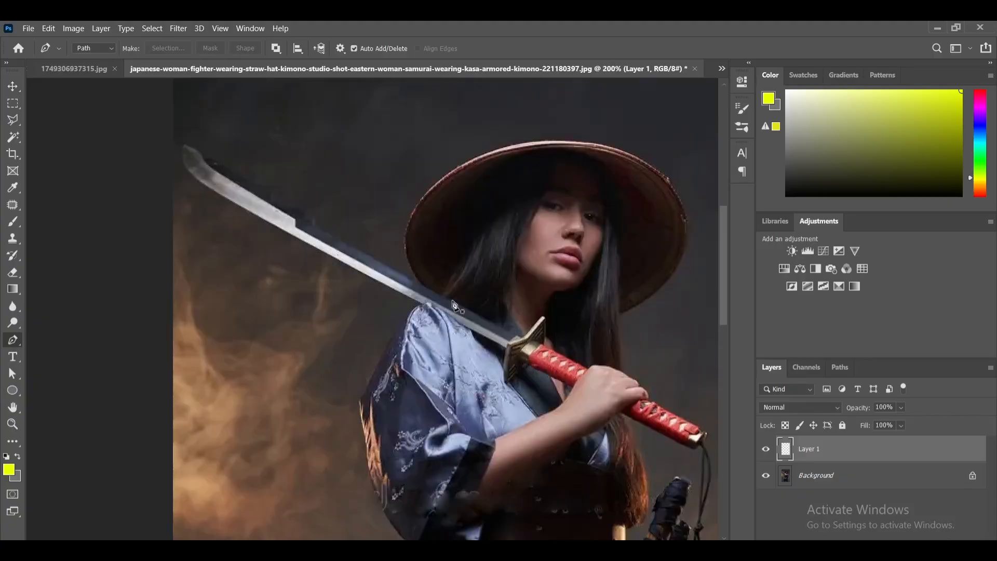
{"action": "left_click", "coordinate": [512, 334]}
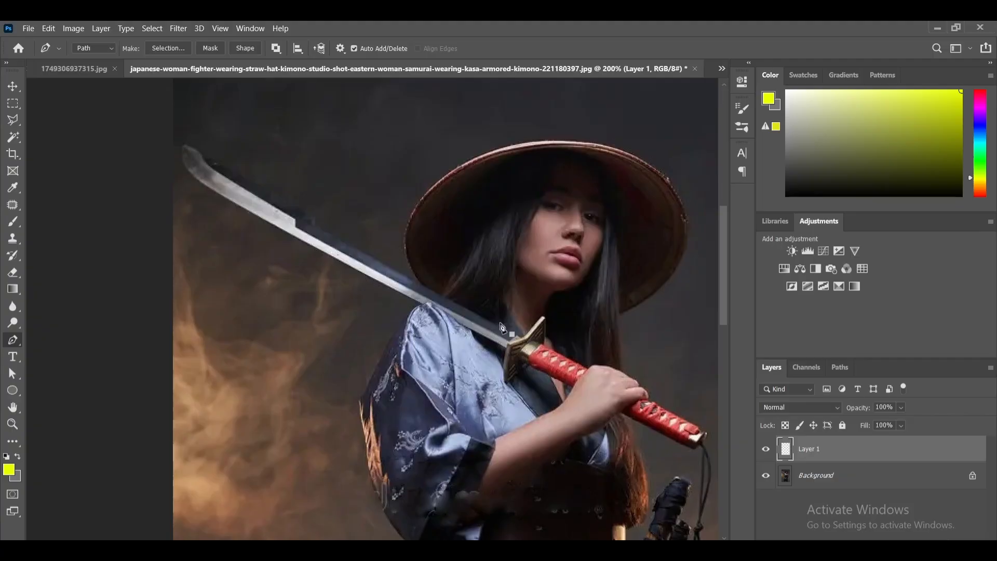
{"action": "left_click", "coordinate": [438, 293]}
{"action": "left_click", "coordinate": [345, 238]}
{"action": "key", "text": "ctrl+z"}
{"action": "key", "text": "ctrl+z"}
{"action": "left_click", "coordinate": [435, 294]}
{"action": "key", "text": "ctrl+z"}
{"action": "left_click", "coordinate": [438, 293]}
{"action": "left_click", "coordinate": [379, 260]}
{"action": "left_click", "coordinate": [335, 235]}
{"action": "key", "text": "ctrl+z"}
{"action": "left_click", "coordinate": [314, 224]}
{"action": "left_click", "coordinate": [312, 214]}
- Continue the path along the wide upper part of the blade from the notch to the sword's tip
{"action": "left_click", "coordinate": [188, 147]}
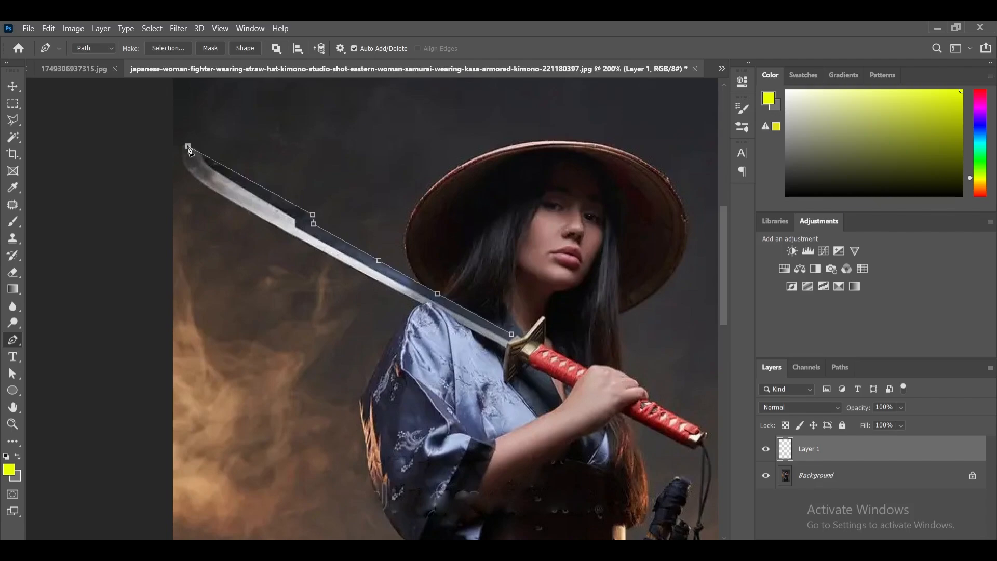
{"action": "key", "text": "ctrl+z"}
{"action": "left_click", "coordinate": [224, 163]}
{"action": "left_click", "coordinate": [182, 145]}
- Trace the curved tip and the blade's lower edge back to the guard, and close the path at its starting point
{"action": "left_click_drag", "start_coordinate": [212, 189], "coordinate": [249, 207]}
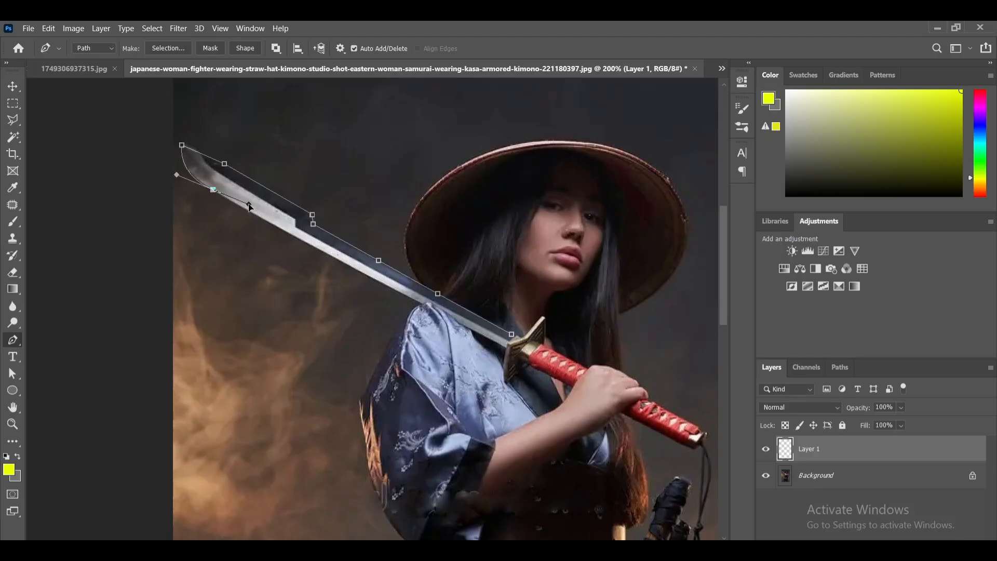
{"action": "left_click", "coordinate": [213, 189], "text": "alt"}
{"action": "left_click", "coordinate": [269, 222]}
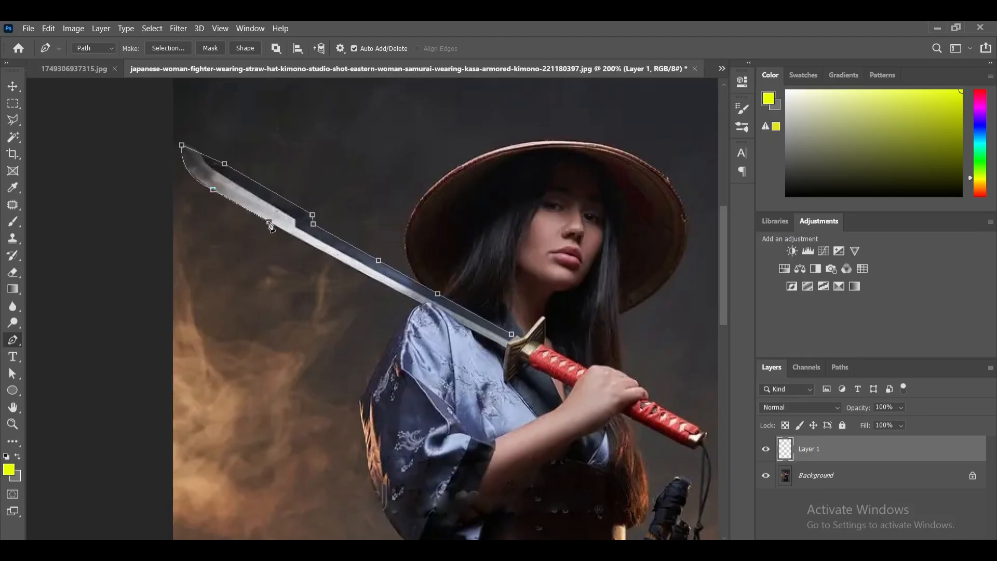
{"action": "left_click", "coordinate": [317, 249]}
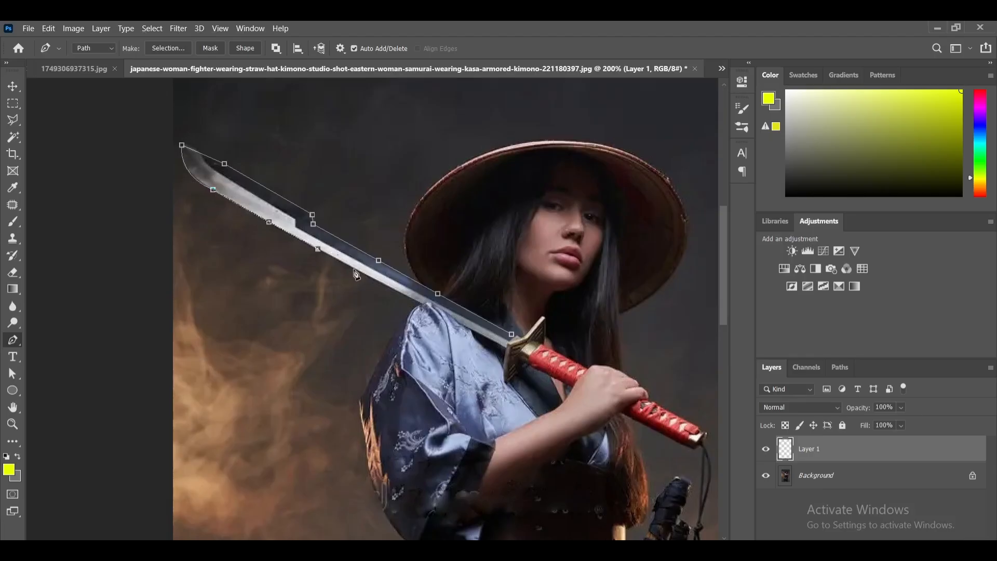
{"action": "left_click", "coordinate": [383, 284]}
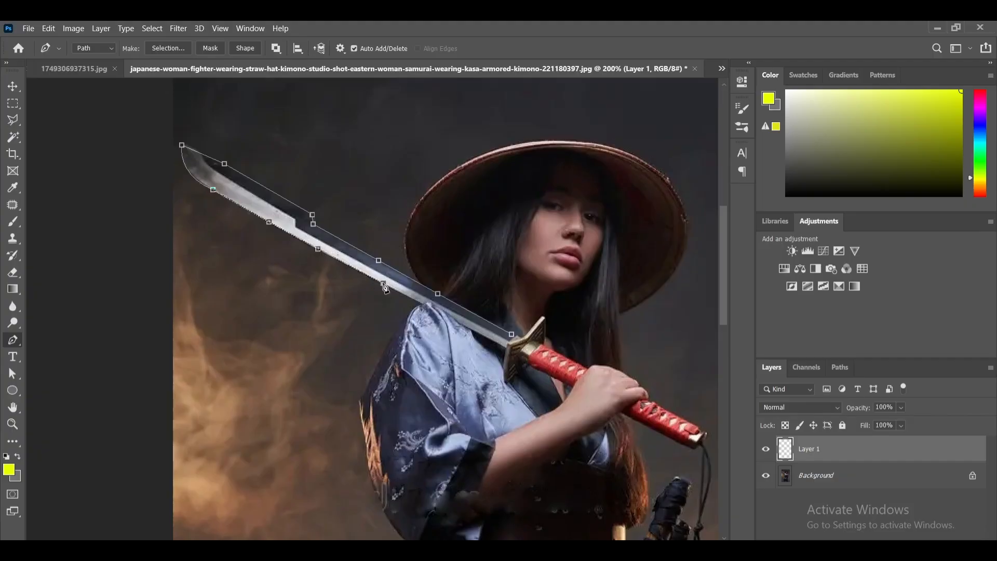
{"action": "left_click", "coordinate": [426, 303]}
{"action": "left_click", "coordinate": [452, 316]}
{"action": "left_click", "coordinate": [468, 328]}
{"action": "left_click", "coordinate": [505, 350]}
{"action": "left_click", "coordinate": [507, 341]}
{"action": "left_click", "coordinate": [512, 335]}
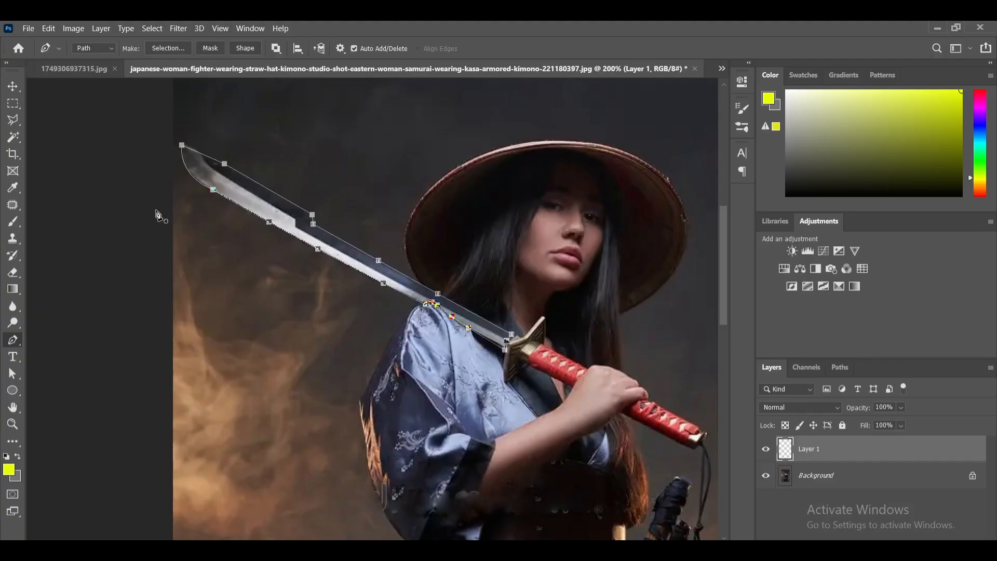
- Convert the blade path into a new anti-aliased selection with a feather radius of 0 pixels
{"action": "right_click", "coordinate": [260, 196]}
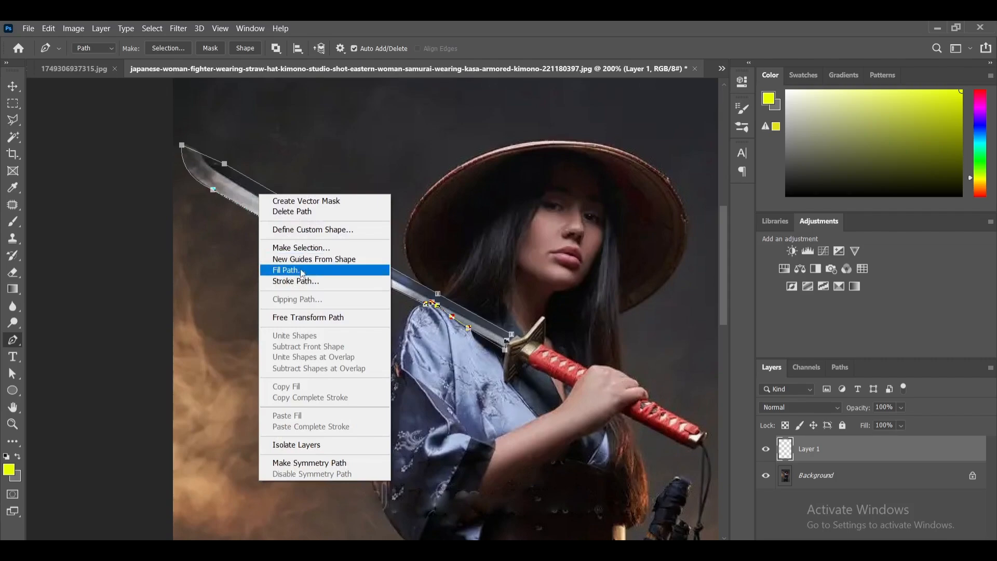
{"action": "left_click", "coordinate": [294, 250]}
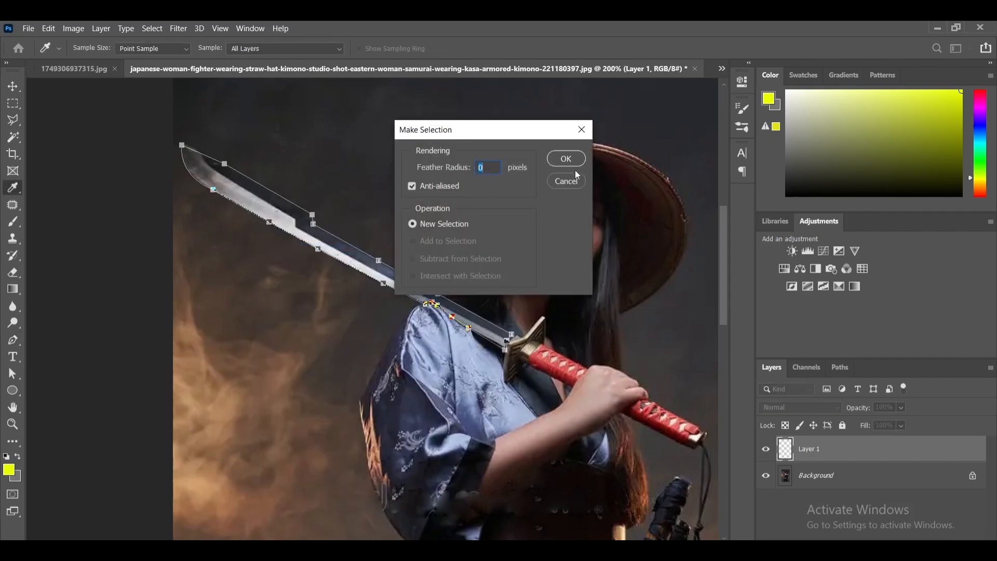
{"action": "left_click", "coordinate": [563, 159]}
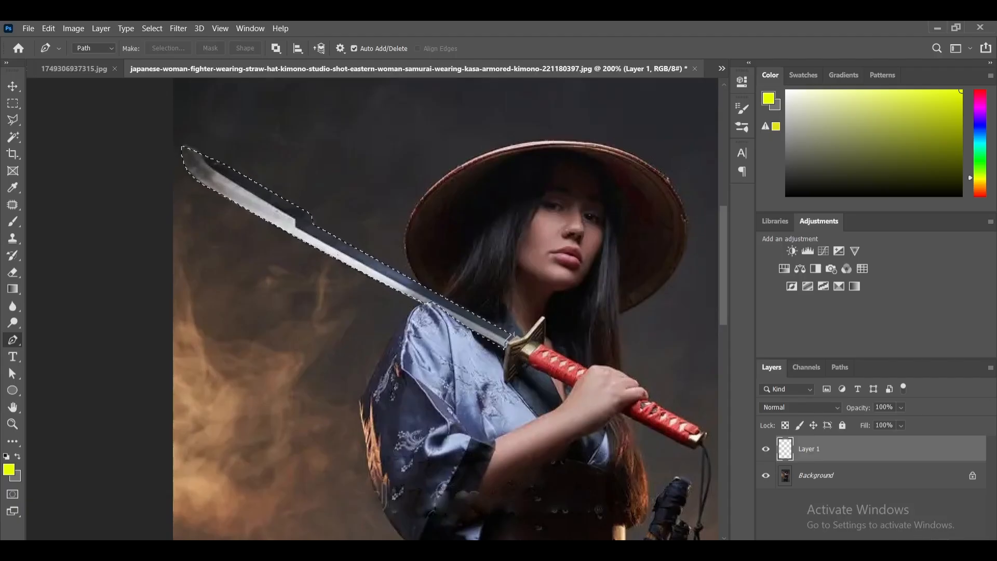
- Create a layer group above Layer 1, mask it with the blade selection, and switch to the Brush tool
{"action": "key", "text": "ctrl+g"}
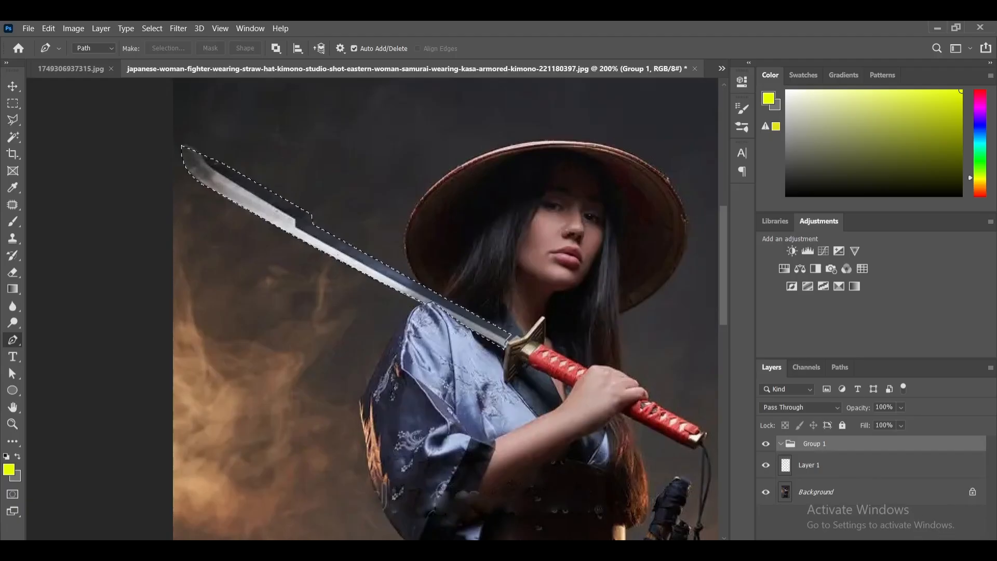
{"action": "left_click", "coordinate": [859, 549]}
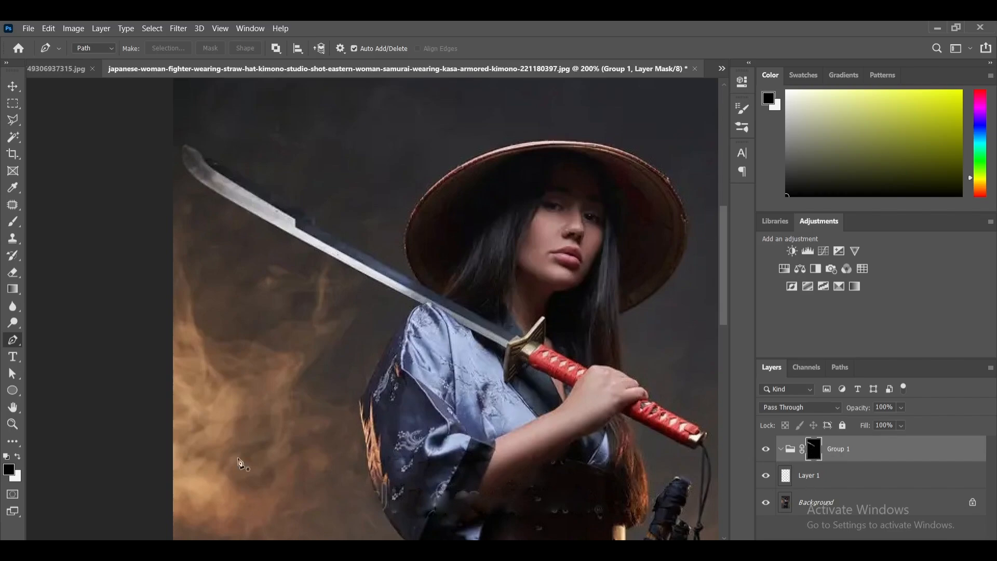
{"action": "left_click", "coordinate": [13, 222]}
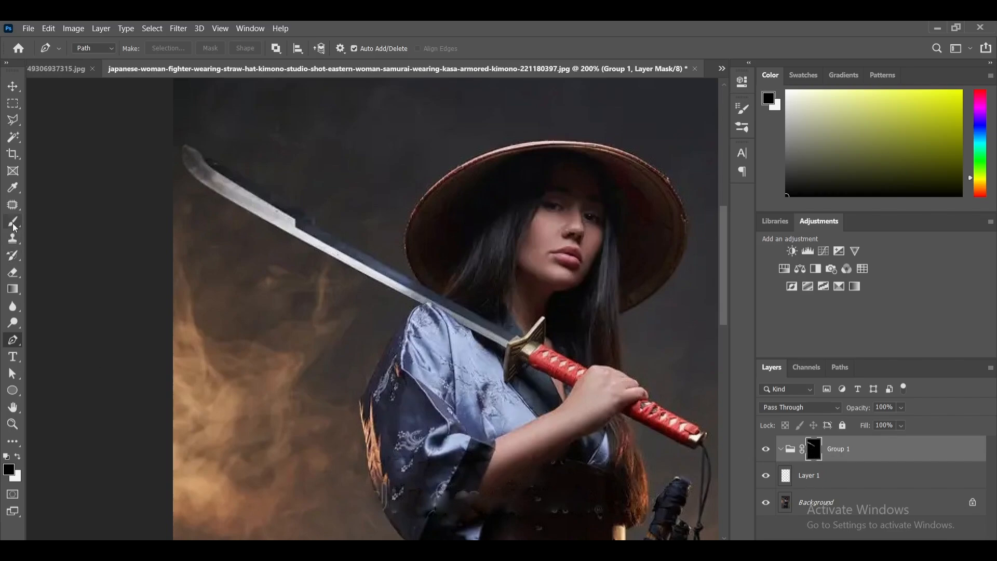
- Try to set the foreground colour to bright yellow f0ff00 while the group's mask is active
{"action": "left_click", "coordinate": [8, 470]}
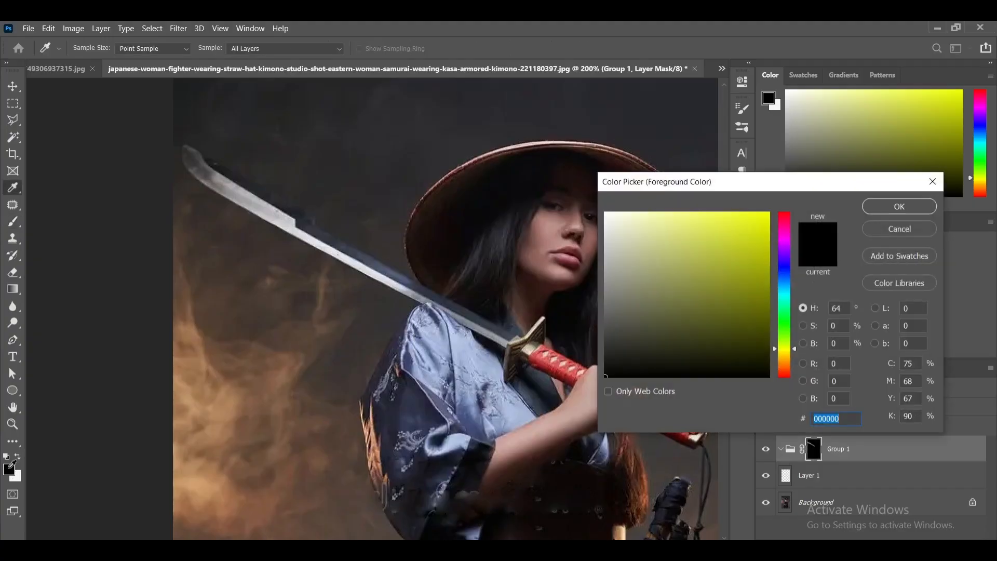
{"action": "left_click", "coordinate": [770, 222]}
{"action": "left_click_drag", "start_coordinate": [770, 223], "coordinate": [773, 200]}
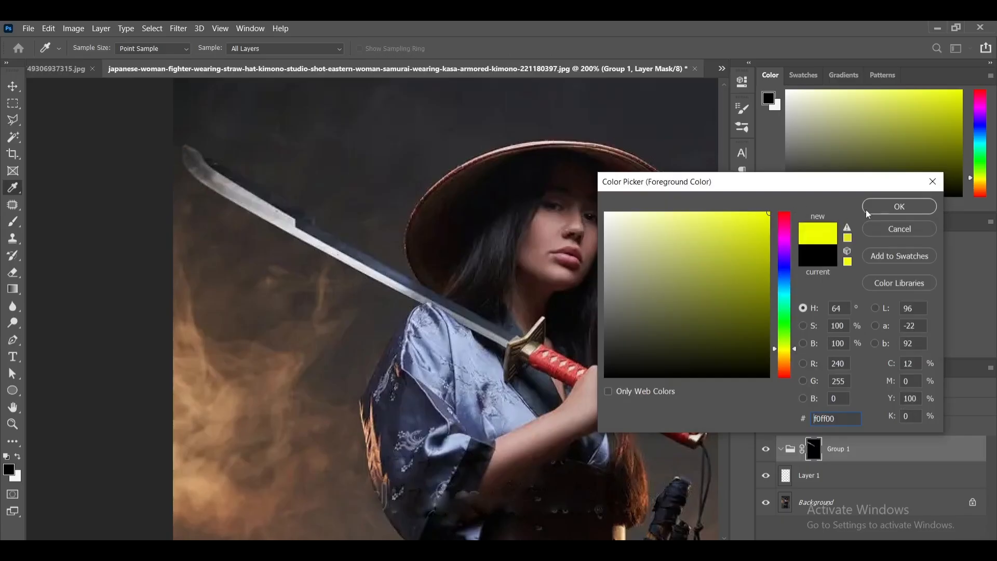
{"action": "left_click", "coordinate": [894, 208]}
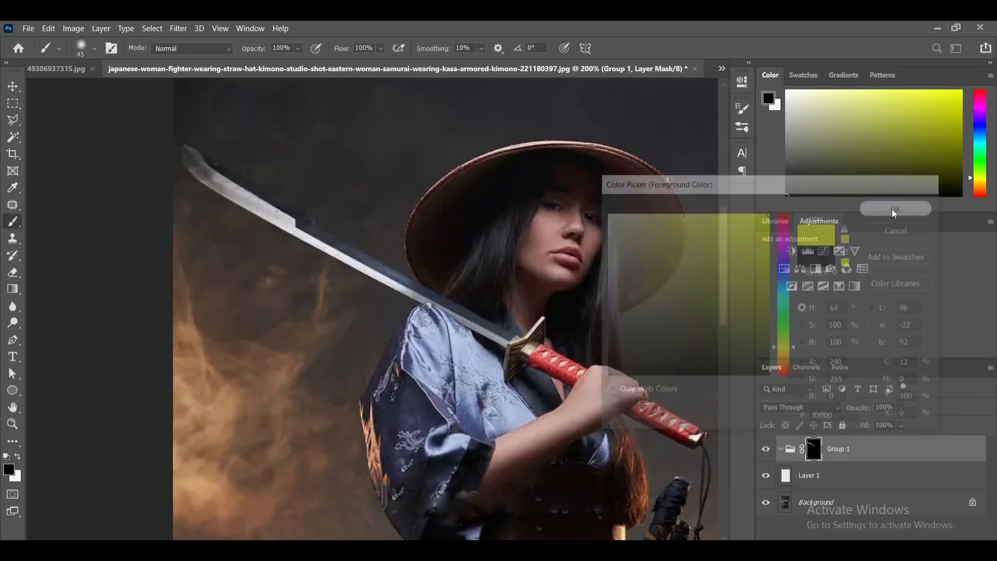
- Paint the whole blade yellow on Layer 1 within a selection loaded from the group's mask, and set the layer's blend mode to Linear Dodge (Add)
{"action": "left_click", "coordinate": [801, 476]}
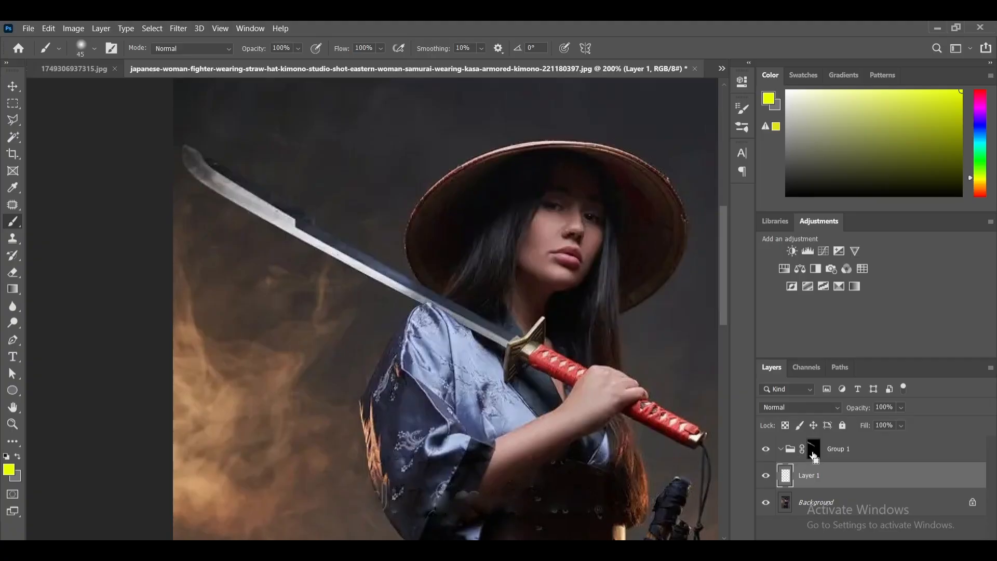
{"action": "left_click", "coordinate": [813, 456], "text": "ctrl"}
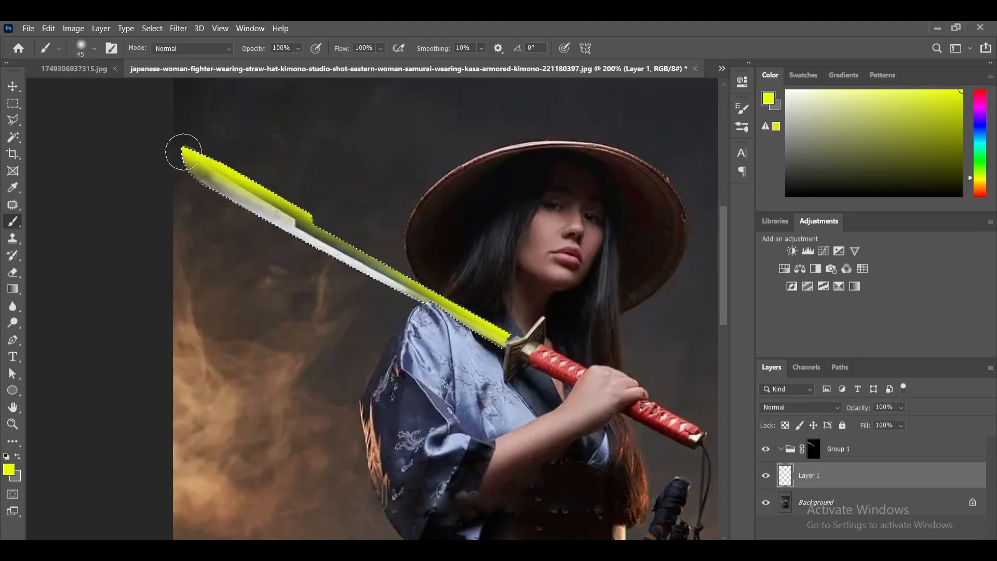
{"action": "left_click", "coordinate": [486, 324]}
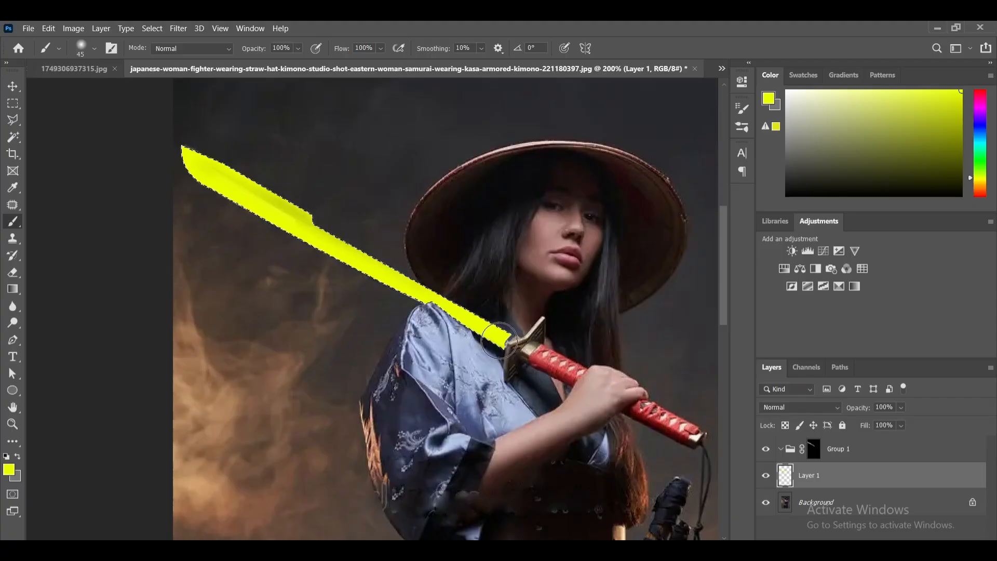
{"action": "left_click", "coordinate": [798, 407]}
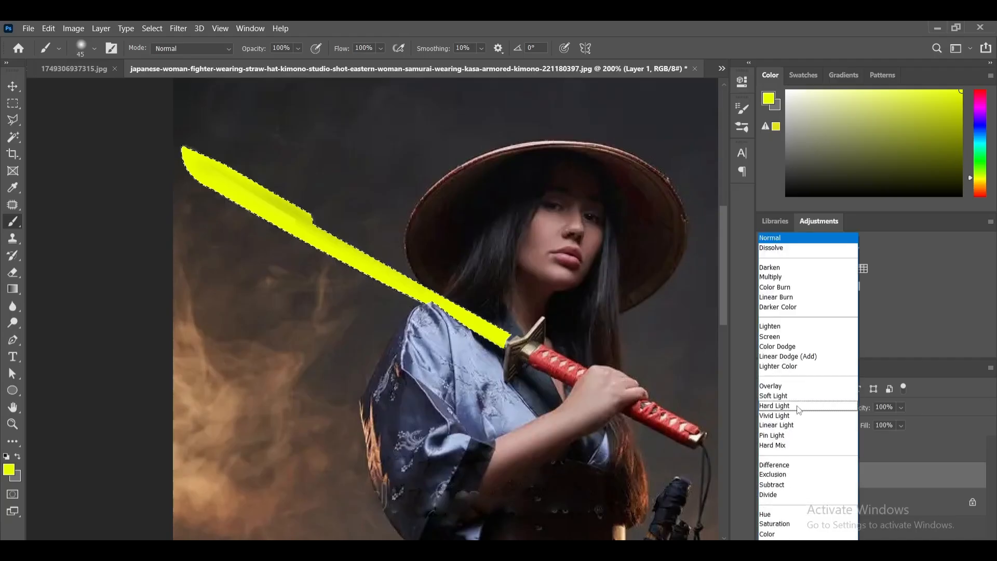
{"action": "left_click", "coordinate": [790, 357]}
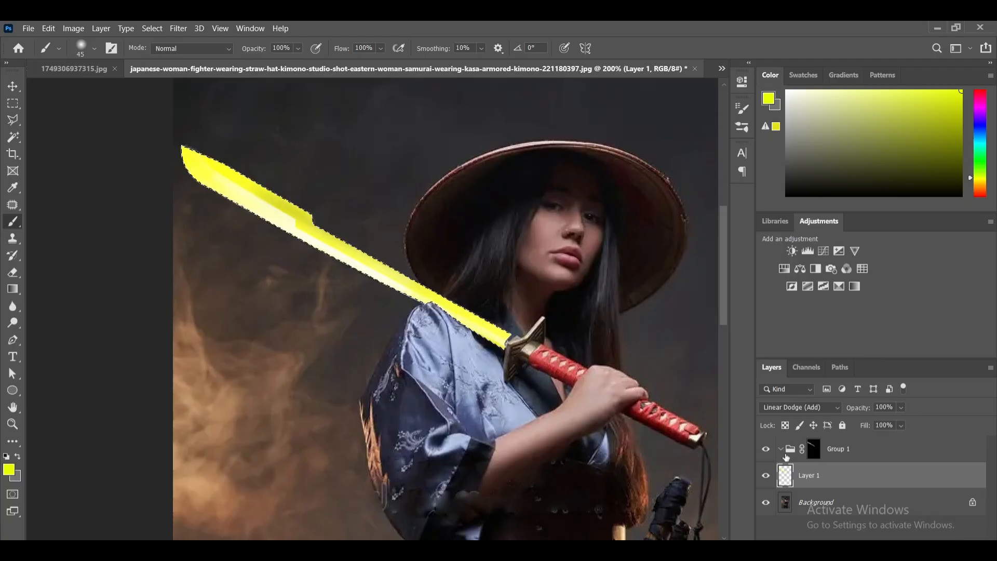
- Add an Outer Glow effect to Layer 1 and set its colour to yellow dada28 sampled from the blade
{"action": "right_click", "coordinate": [875, 479]}
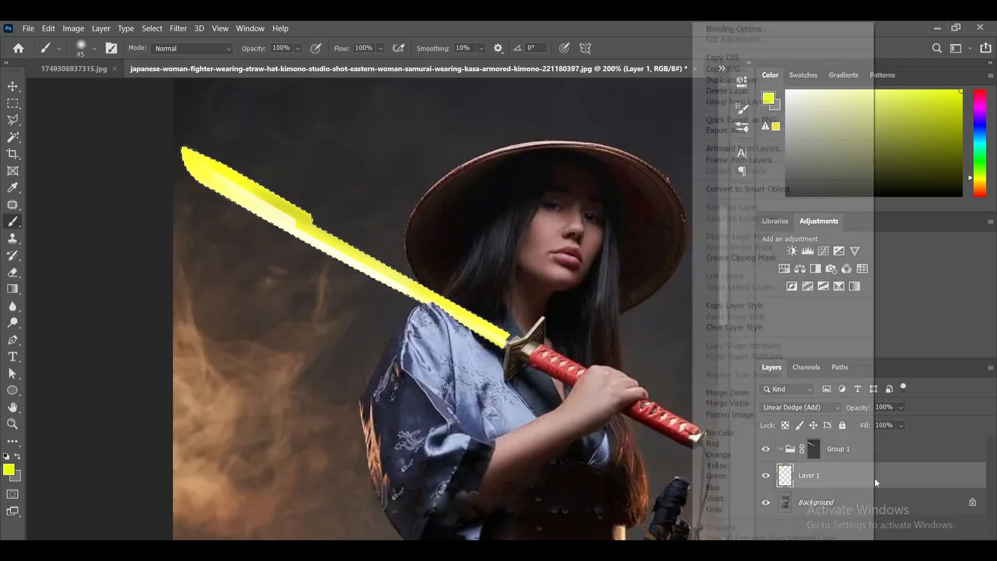
{"action": "left_click", "coordinate": [875, 478]}
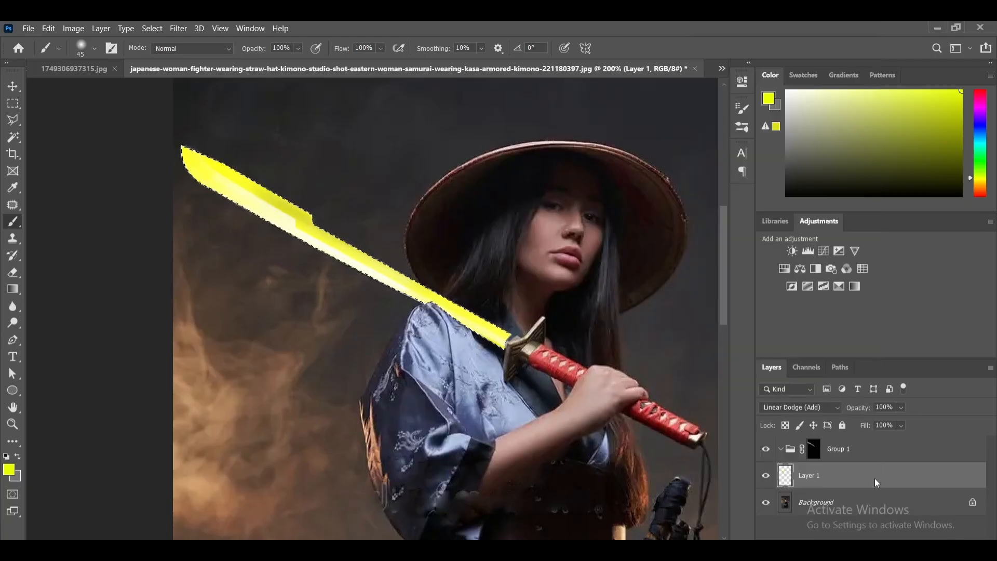
{"action": "right_click", "coordinate": [874, 478]}
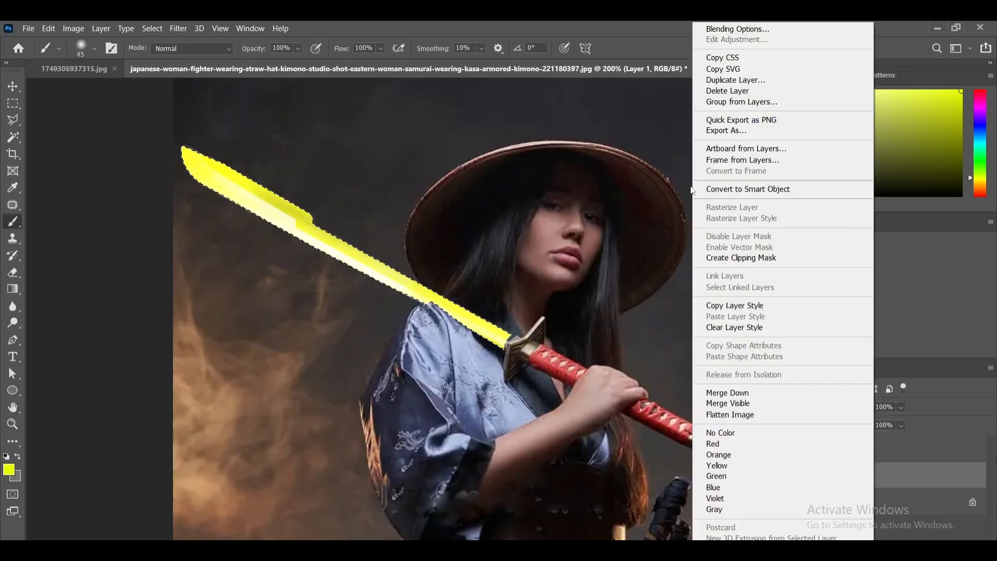
{"action": "left_click", "coordinate": [736, 28]}
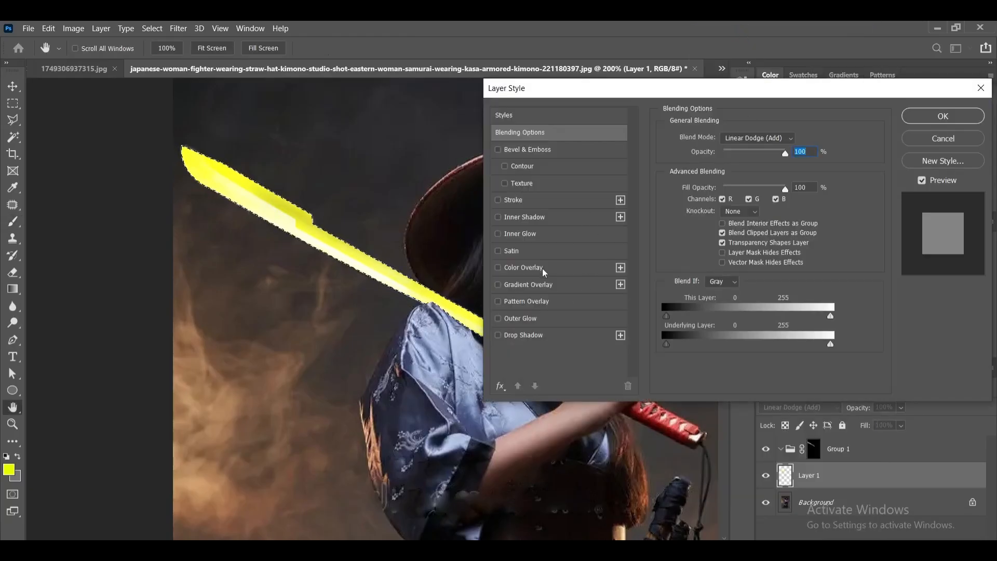
{"action": "left_click", "coordinate": [540, 323]}
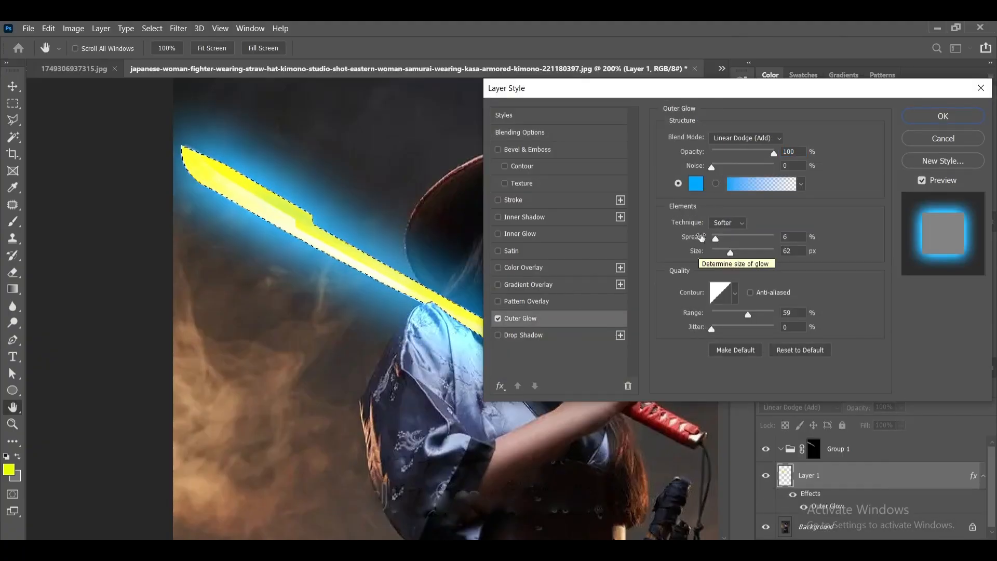
{"action": "left_click", "coordinate": [695, 183]}
{"action": "left_click", "coordinate": [297, 204]}
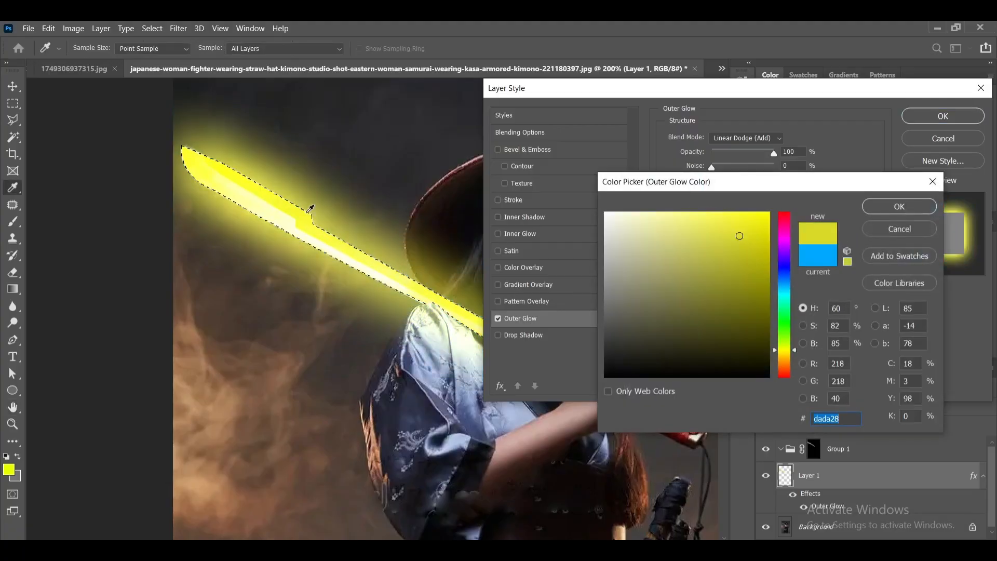
{"action": "left_click", "coordinate": [901, 207]}
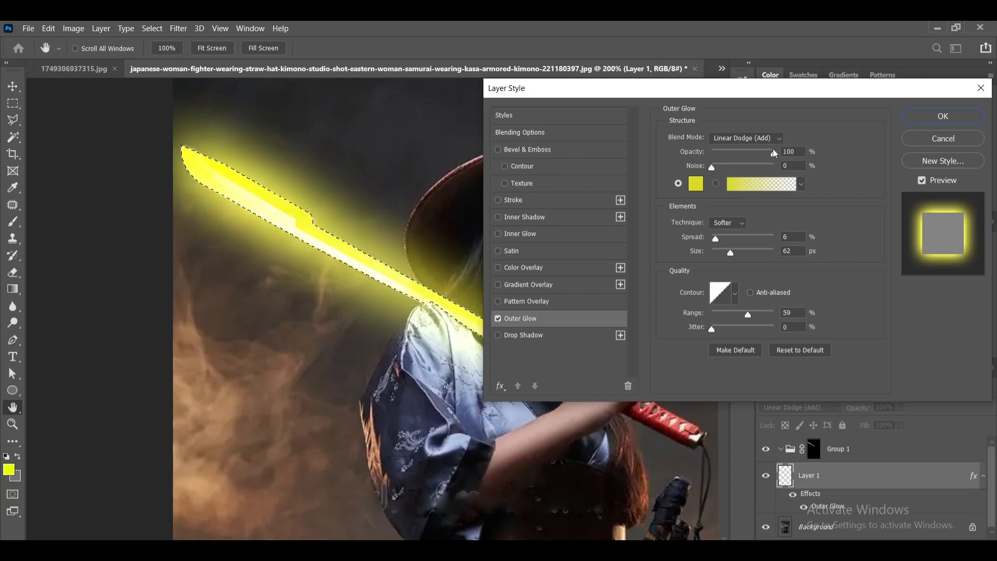
- Set the outer glow's opacity to 50%, size to 79 px and range to 46%, and apply the layer style
{"action": "left_click_drag", "start_coordinate": [774, 152], "coordinate": [743, 152]}
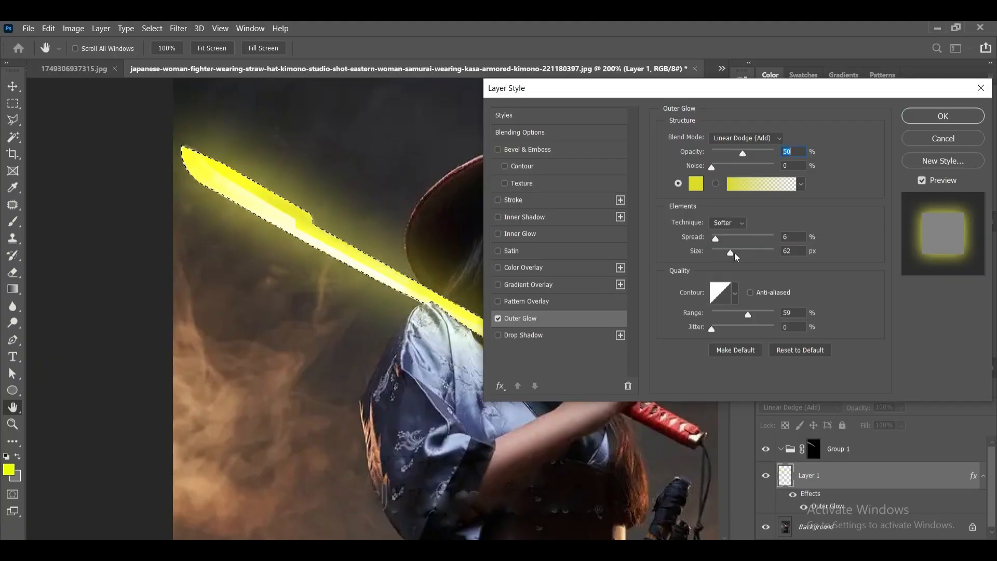
{"action": "mouse_move", "coordinate": [731, 254]}
{"action": "left_mouse_down"}
{"action": "mouse_move", "coordinate": [741, 254]}
{"action": "mouse_move", "coordinate": [730, 251]}
{"action": "left_mouse_up"}
{"action": "left_click_drag", "start_coordinate": [731, 244], "coordinate": [731, 244]}
{"action": "left_click_drag", "start_coordinate": [733, 253], "coordinate": [735, 253]}
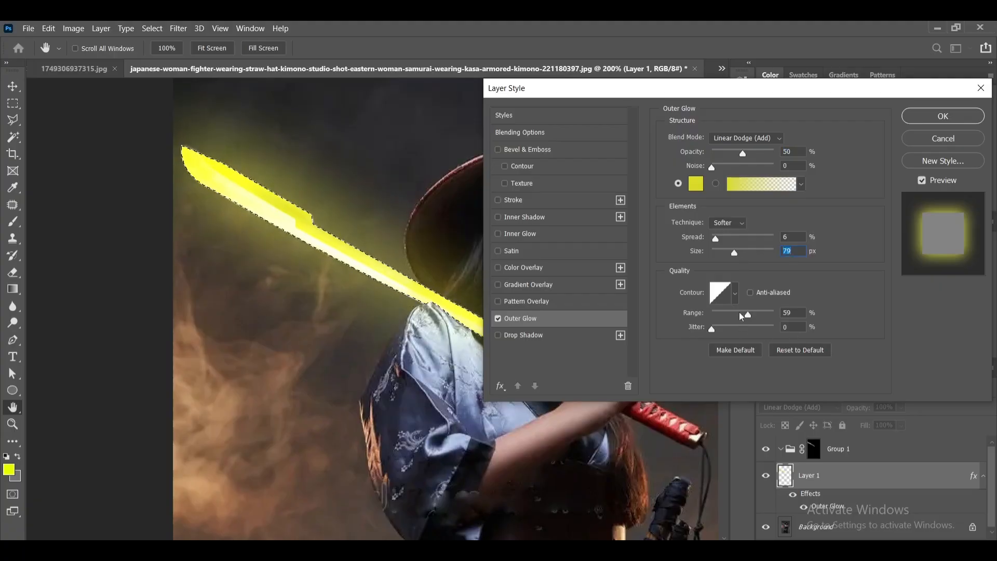
{"action": "mouse_move", "coordinate": [748, 314]}
{"action": "left_mouse_down"}
{"action": "mouse_move", "coordinate": [719, 309]}
{"action": "mouse_move", "coordinate": [740, 315]}
{"action": "left_mouse_up"}
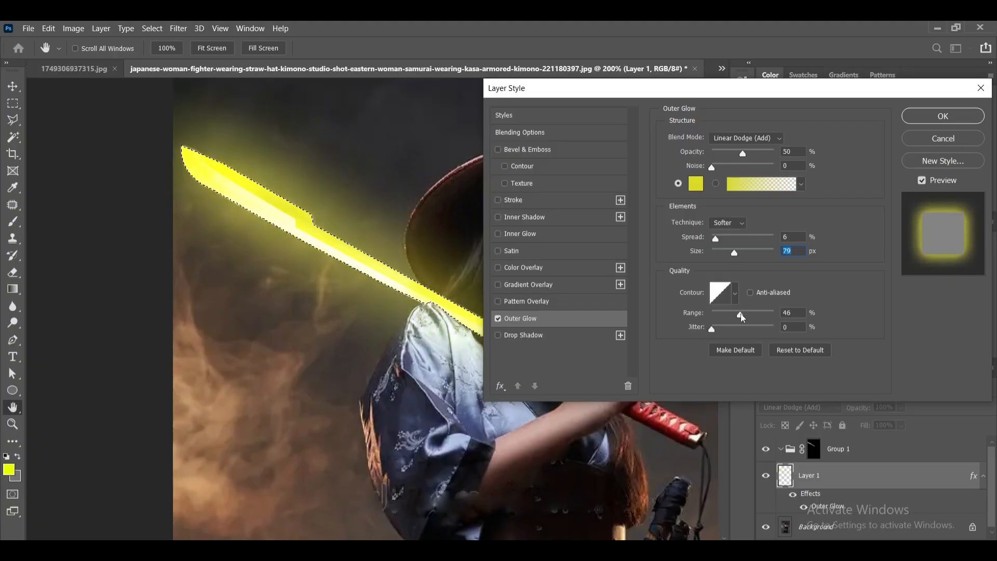
{"action": "left_click_drag", "start_coordinate": [741, 314], "coordinate": [740, 315]}
{"action": "left_click", "coordinate": [929, 117]}
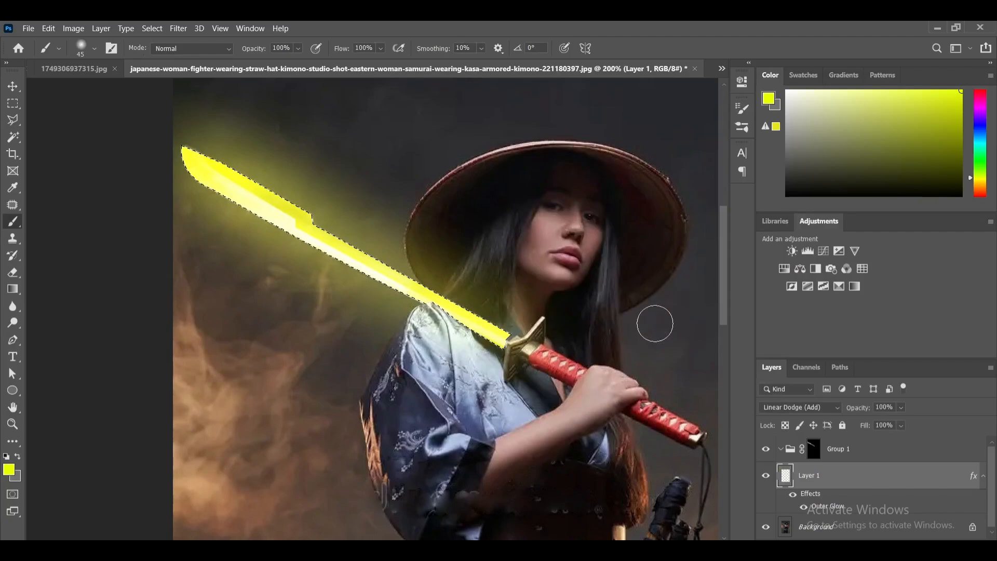
- Clear the blade selection and the layer selection, and fit the whole samurai image in the view
{"action": "key", "text": "ctrl+minus"}
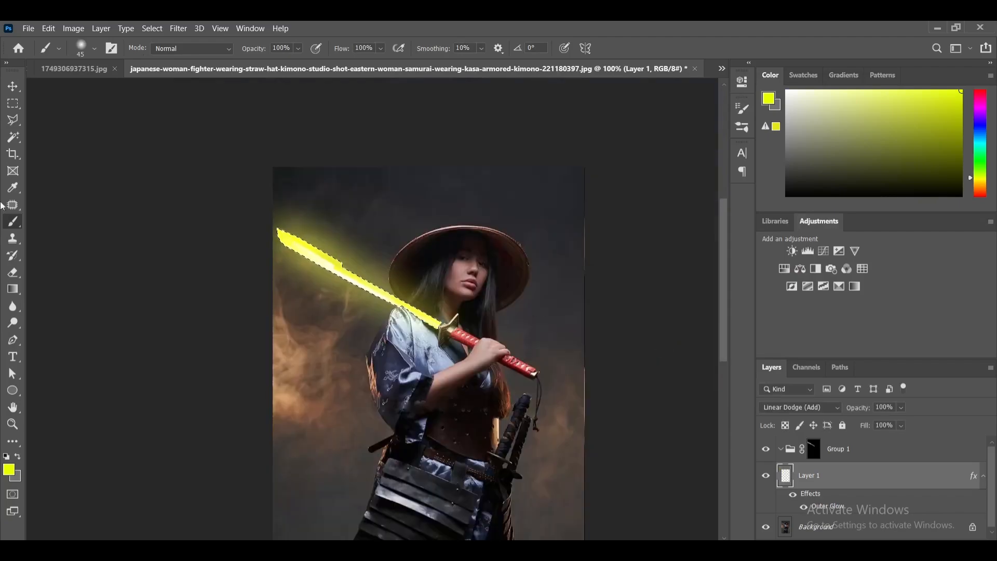
{"action": "left_click", "coordinate": [18, 86]}
{"action": "left_click", "coordinate": [113, 113]}
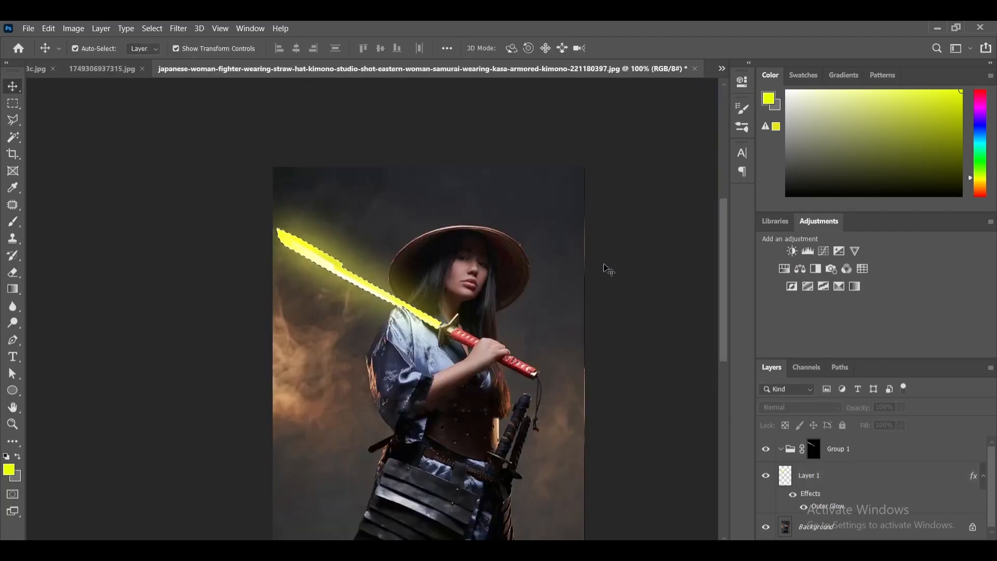
{"action": "key", "text": "ctrl+0"}
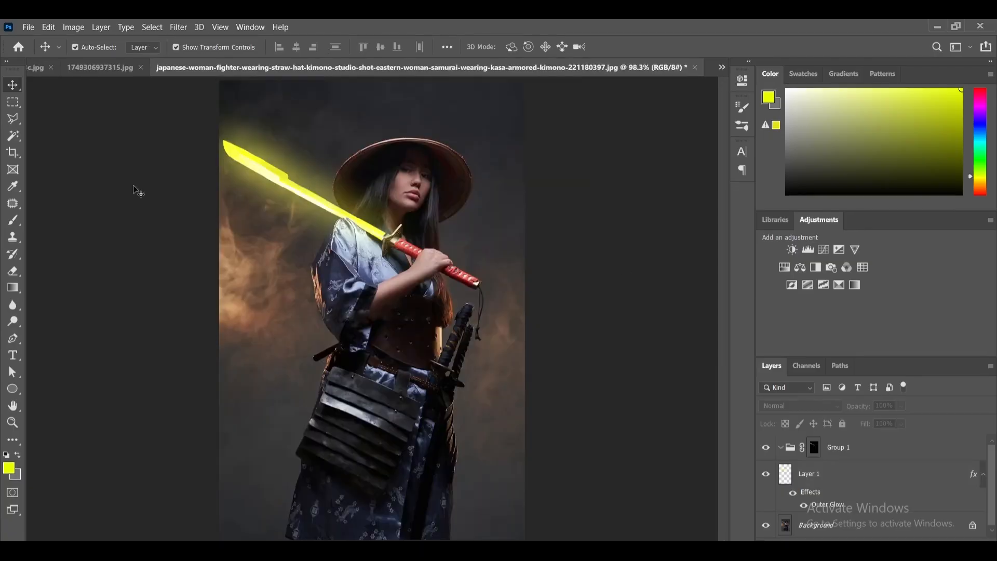